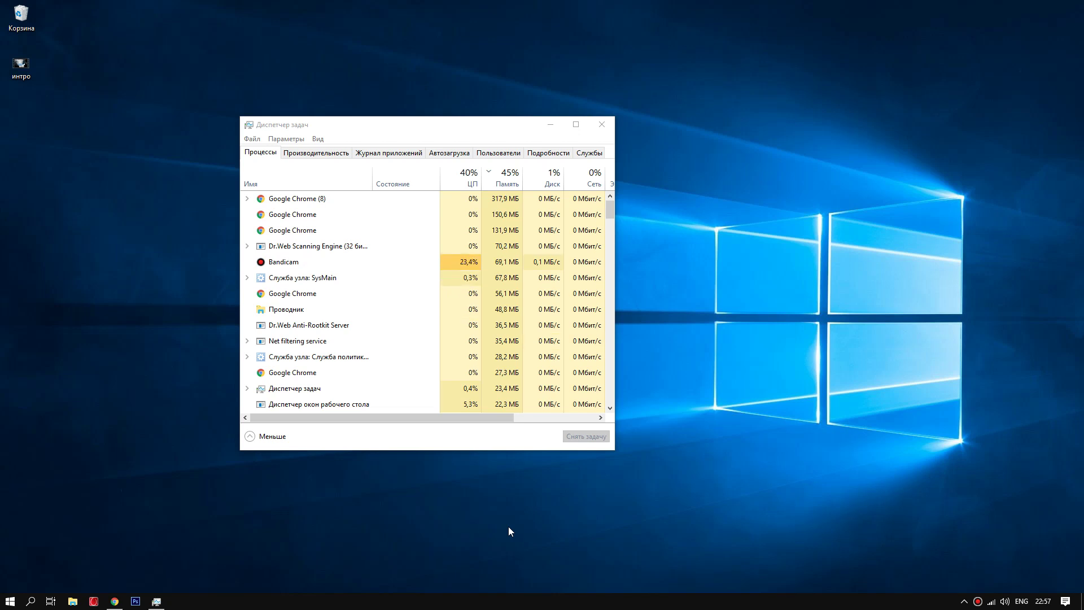
Close Task Manager, open Windows Security and view its virus and threat protection page
{"action": "left_click", "coordinate": [602, 125]}
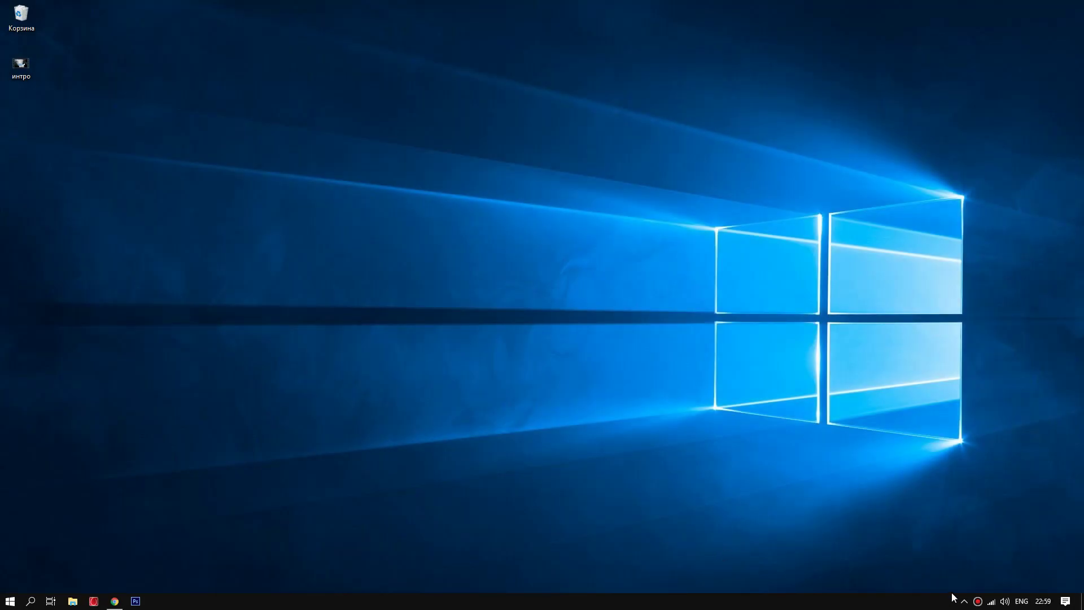
{"action": "left_click", "coordinate": [964, 601]}
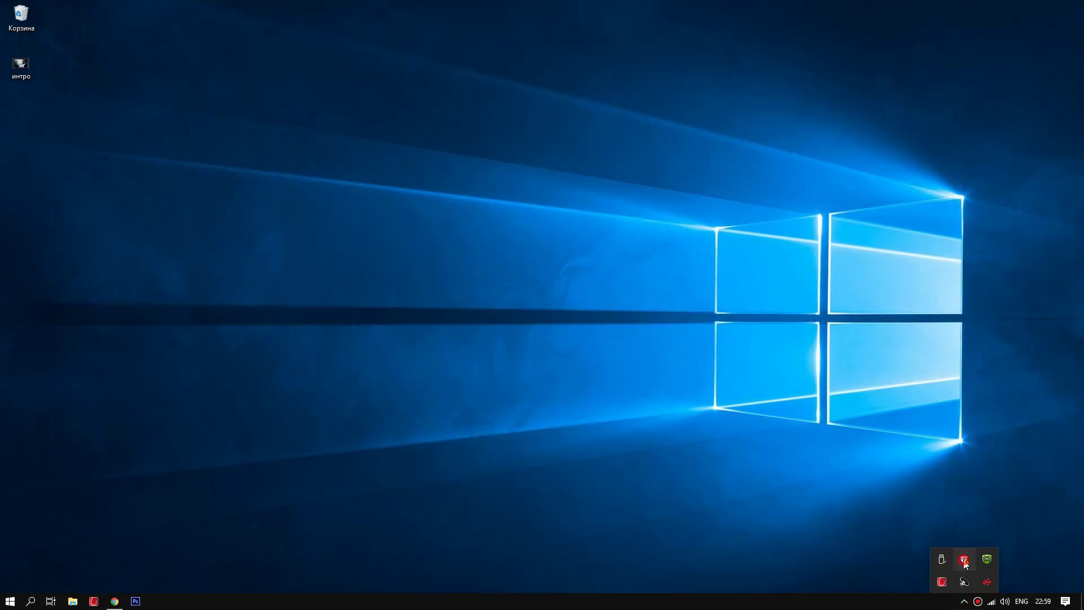
{"action": "left_click", "coordinate": [964, 560]}
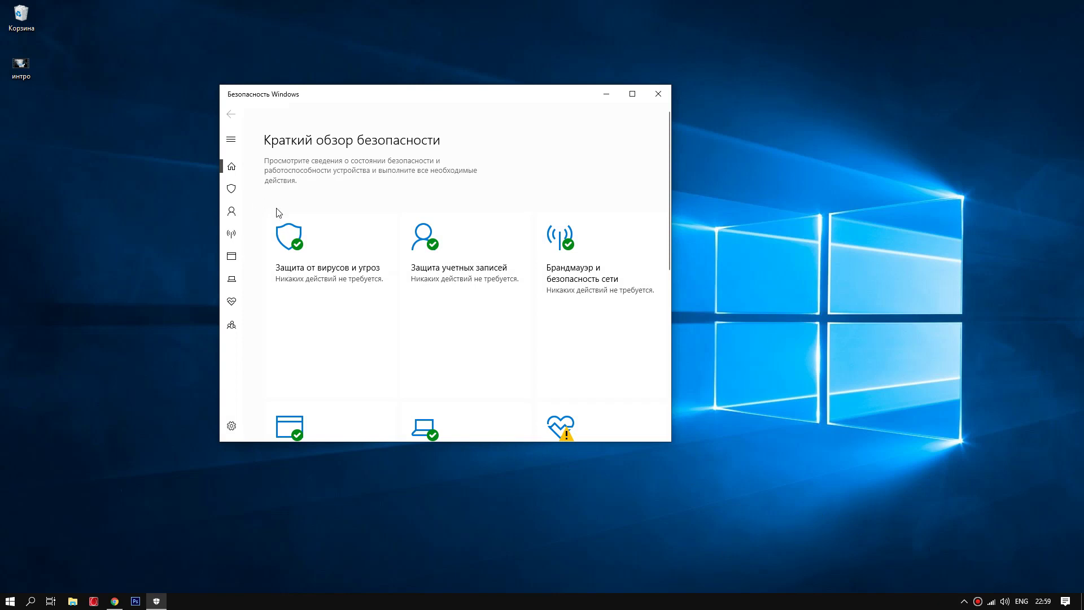
{"action": "left_click", "coordinate": [236, 193]}
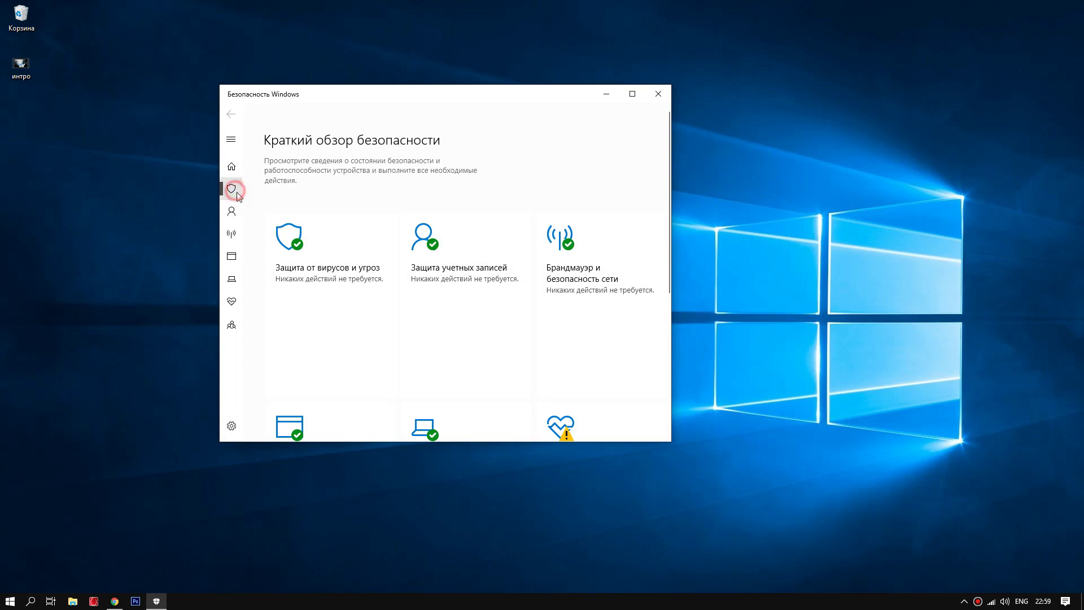
{"action": "scroll", "coordinate": [321, 249], "scroll_direction": "down", "scroll_amount": 3}
{"action": "scroll", "coordinate": [321, 249], "scroll_direction": "up", "scroll_amount": 3}
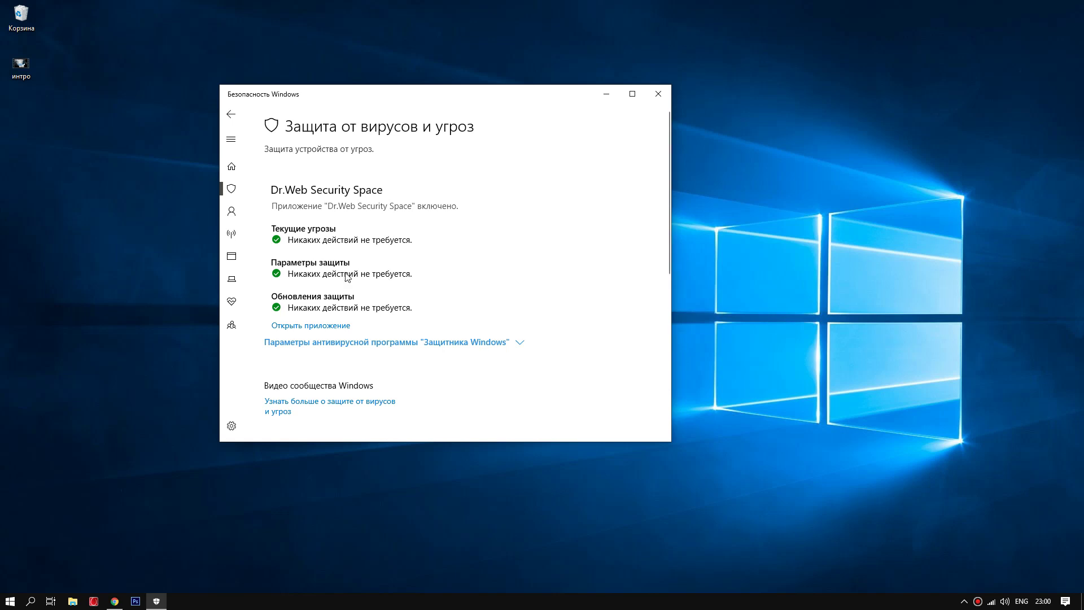
In the list of installed programs, view the removal options for Dr.Web Security Space and close the list without uninstalling
{"action": "left_click", "coordinate": [964, 601]}
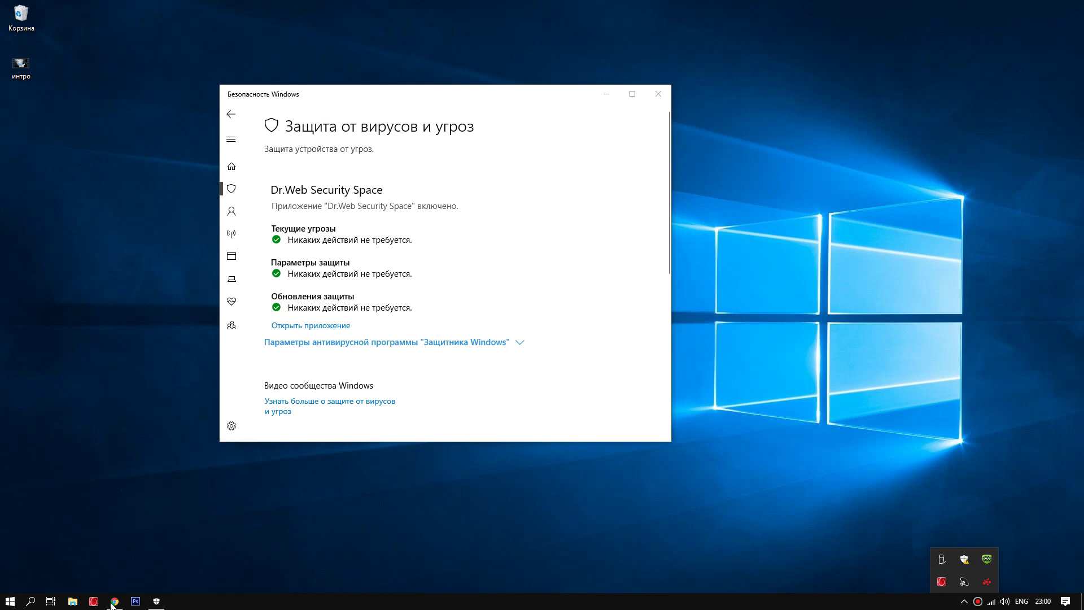
{"action": "left_click", "coordinate": [69, 605]}
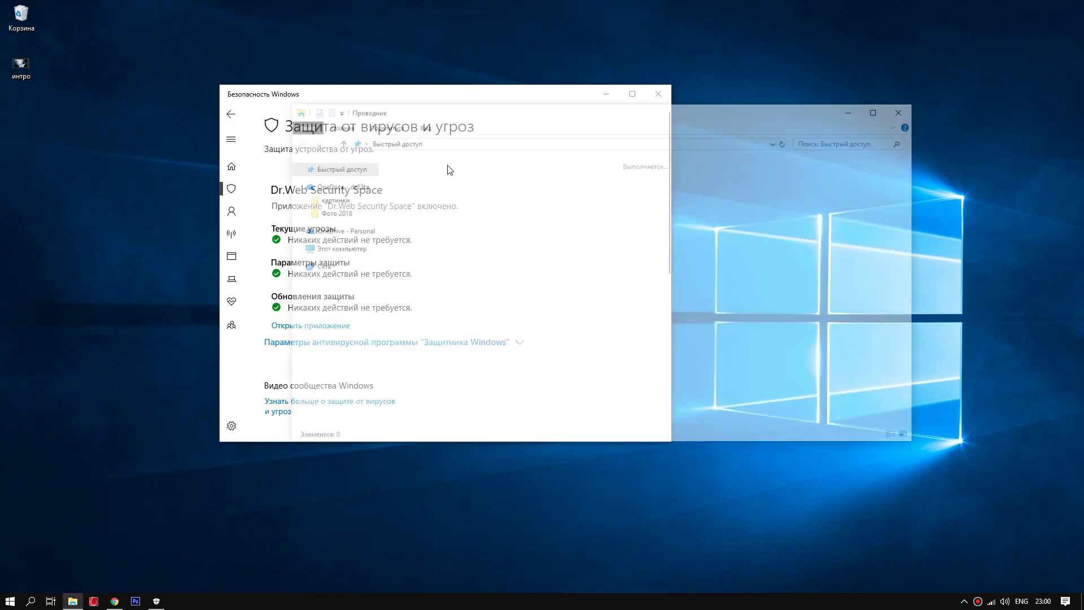
{"action": "left_click", "coordinate": [361, 143]}
{"action": "left_click", "coordinate": [395, 255]}
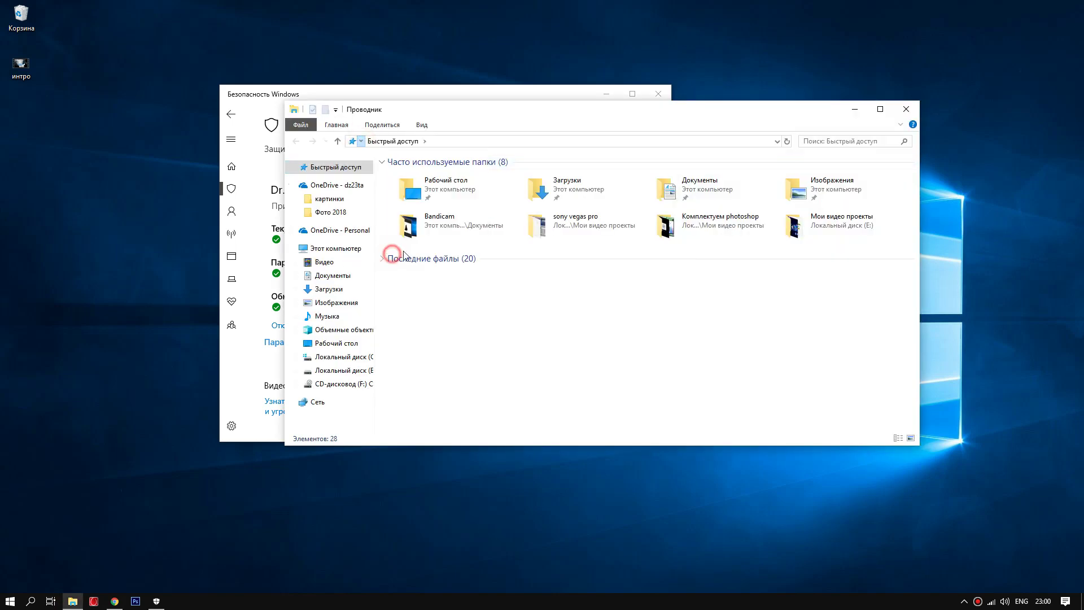
{"action": "left_click", "coordinate": [468, 320]}
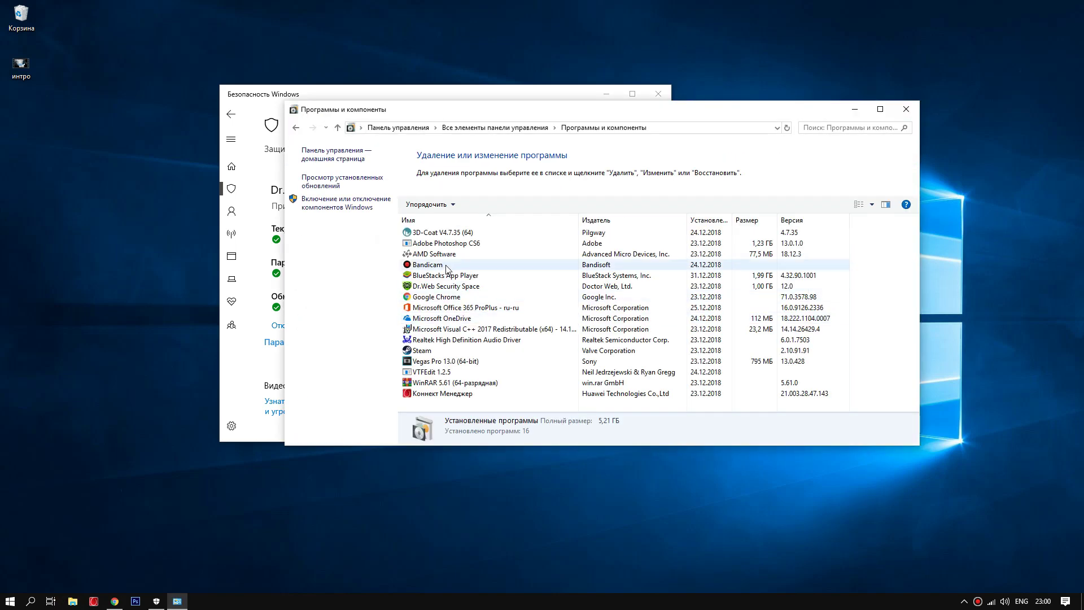
{"action": "left_click", "coordinate": [439, 287]}
{"action": "right_click", "coordinate": [439, 288]}
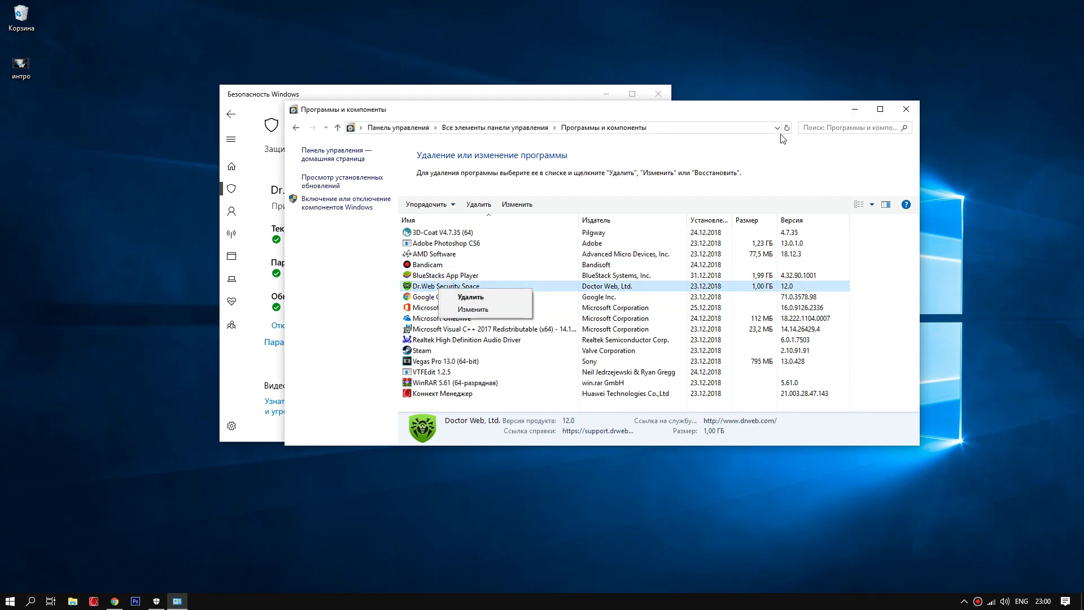
{"action": "left_click", "coordinate": [906, 110]}
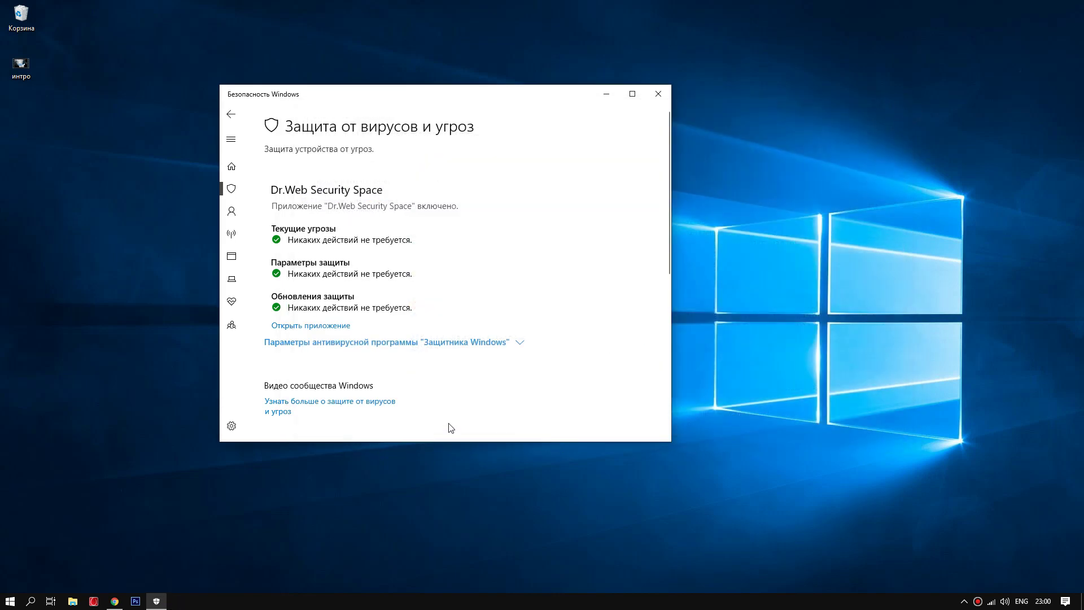
Return to the Windows Security overview and look through its protection areas
{"action": "left_click", "coordinate": [232, 166]}
{"action": "scroll", "coordinate": [341, 226], "scroll_direction": "down", "scroll_amount": 3}
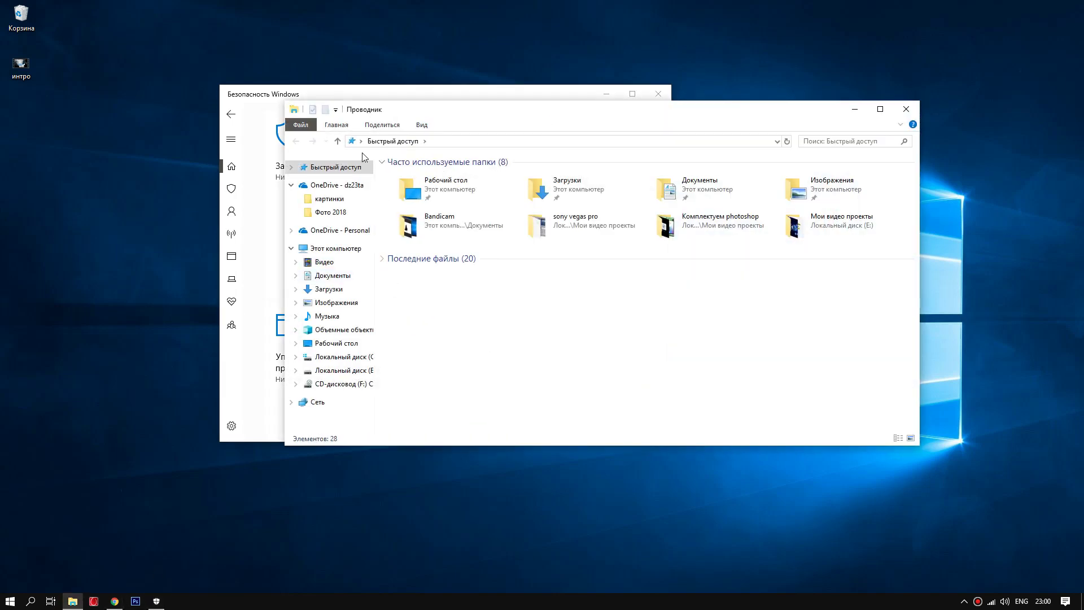
Go to Control Panel from File Explorer, set its view to large icons (Крупные значки) and close it
{"action": "left_click", "coordinate": [360, 141]}
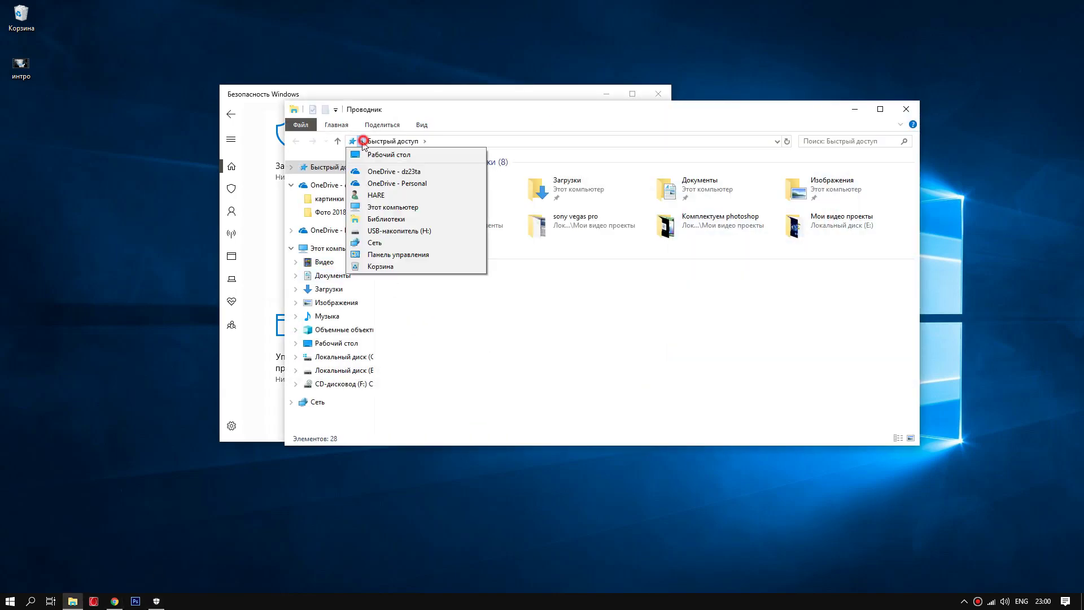
{"action": "left_click", "coordinate": [398, 254]}
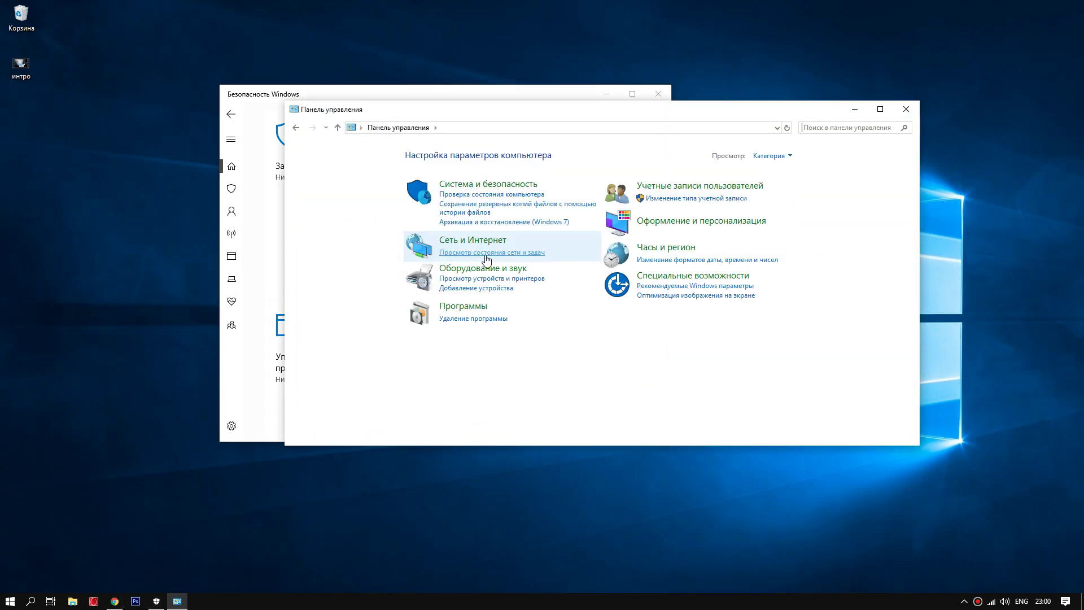
{"action": "left_click", "coordinate": [768, 156]}
{"action": "left_click", "coordinate": [775, 188]}
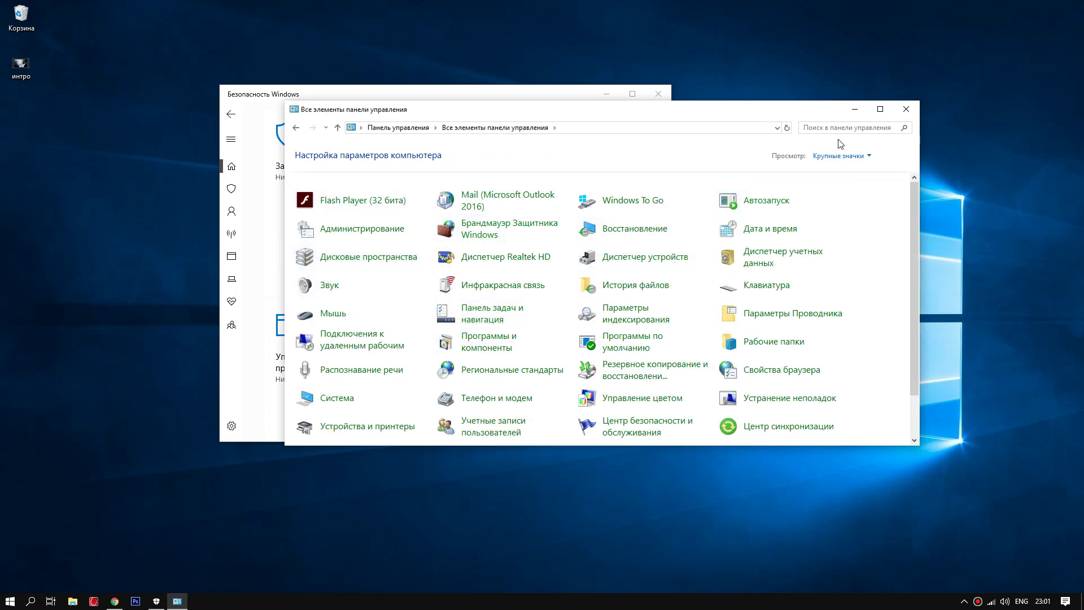
{"action": "left_click", "coordinate": [904, 111]}
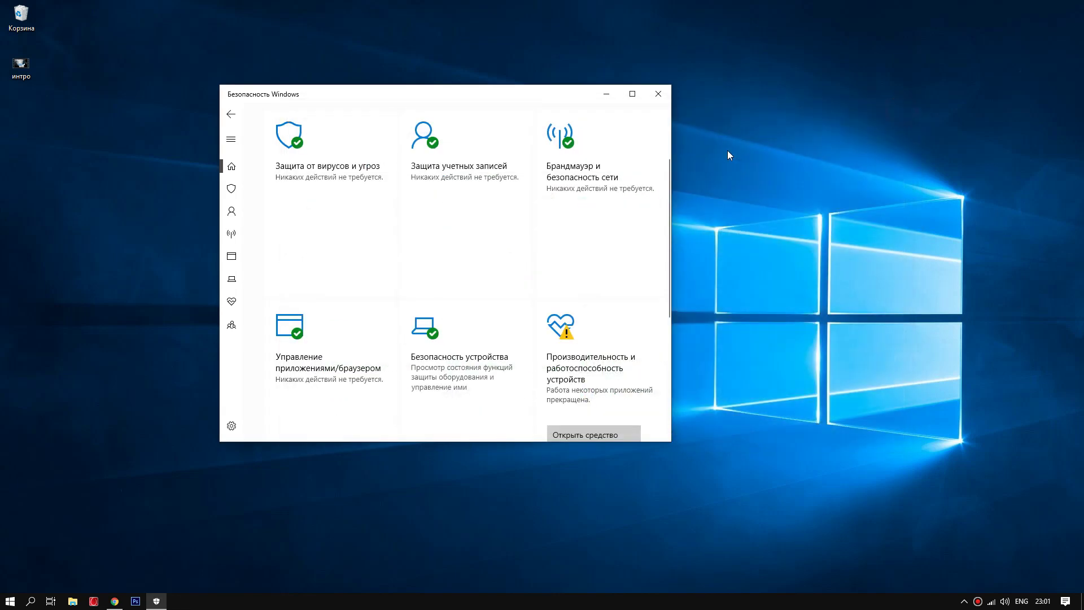
Close Windows Security and open Task Manager's list of startup programs
{"action": "scroll", "coordinate": [380, 240], "scroll_direction": "up", "scroll_amount": 3}
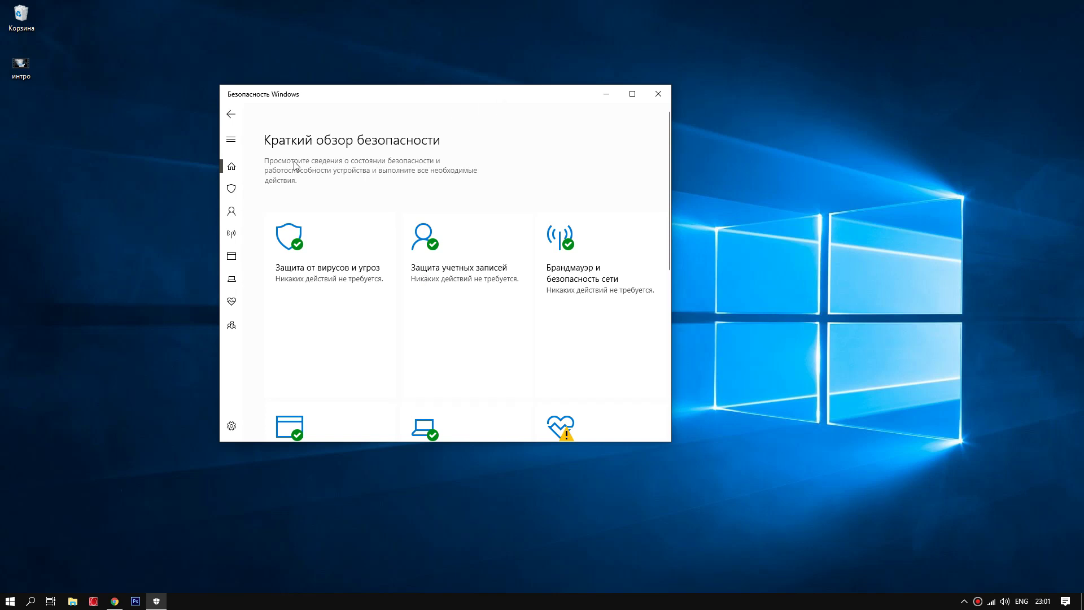
{"action": "left_click", "coordinate": [656, 99]}
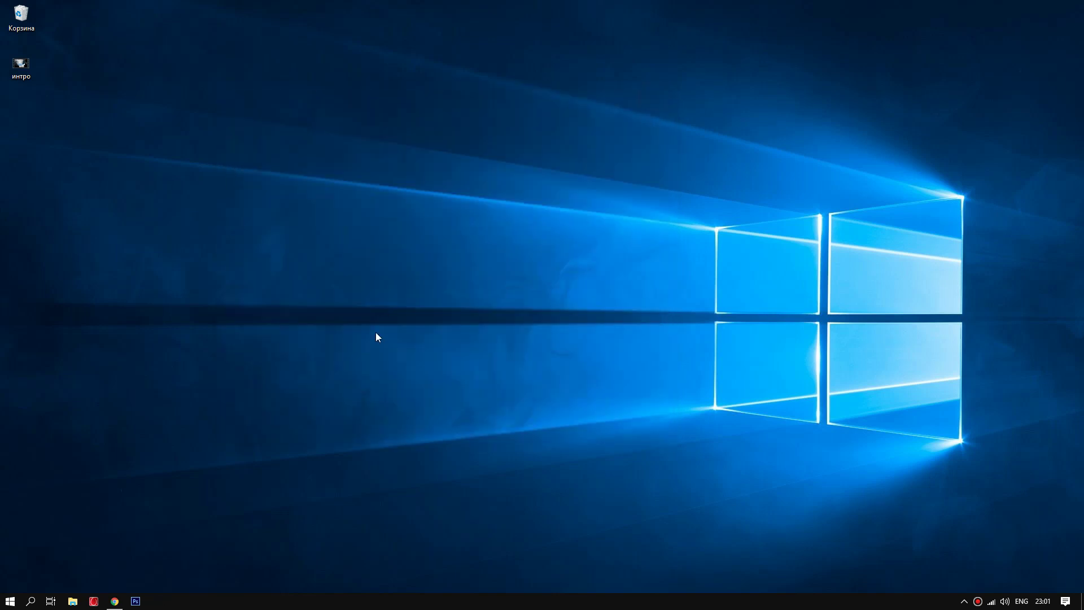
{"action": "right_click", "coordinate": [383, 605]}
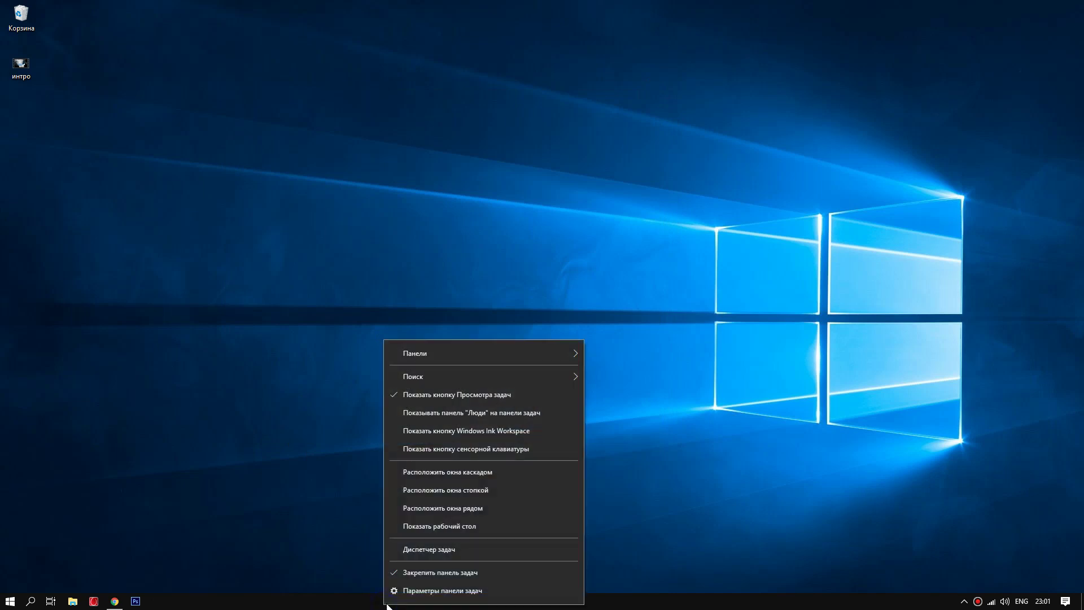
{"action": "left_click", "coordinate": [443, 550]}
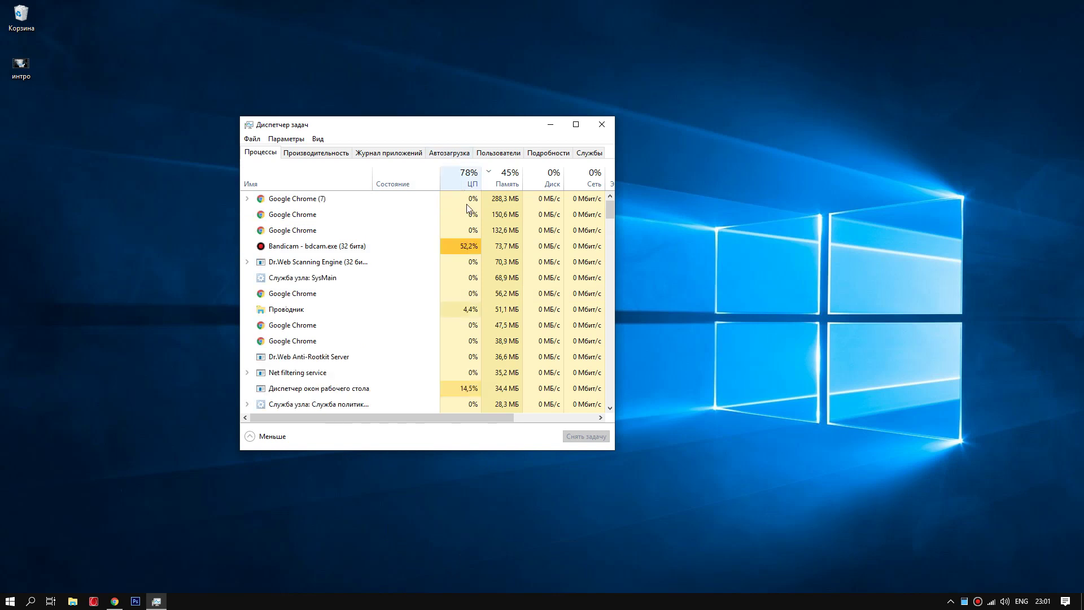
{"action": "left_click", "coordinate": [453, 154]}
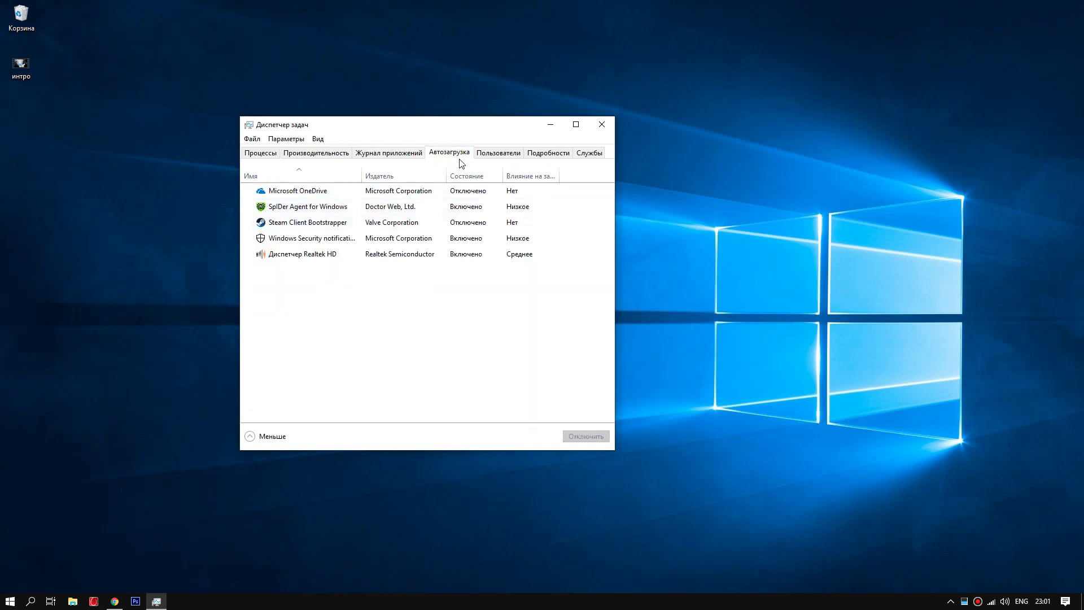
View the startup options for the Windows Security notification entry, leave it as it is and close Task Manager
{"action": "right_click", "coordinate": [293, 214]}
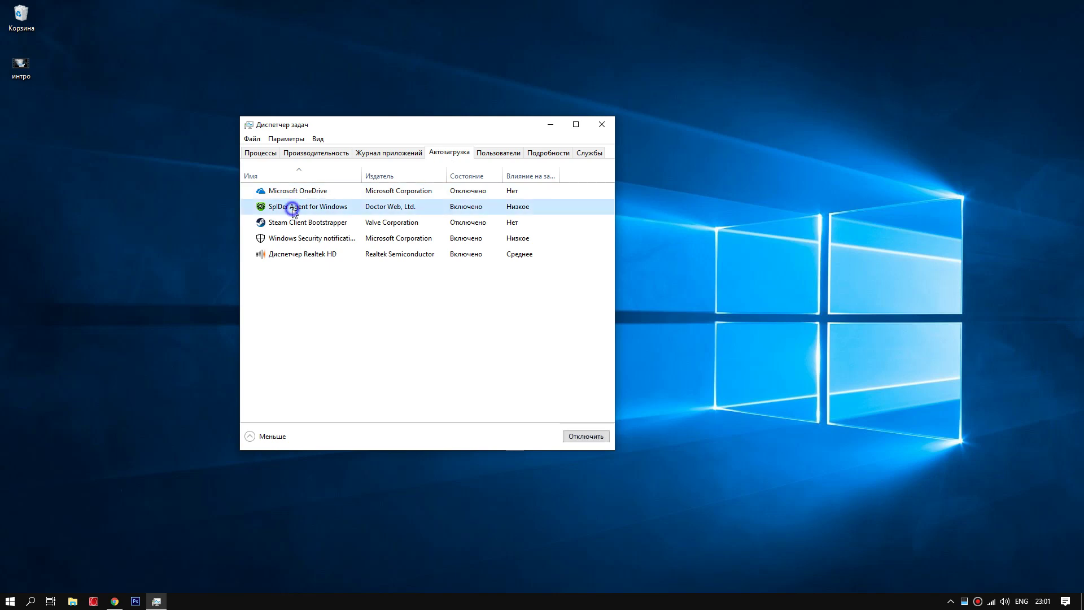
{"action": "left_click", "coordinate": [276, 240]}
{"action": "right_click", "coordinate": [289, 241]}
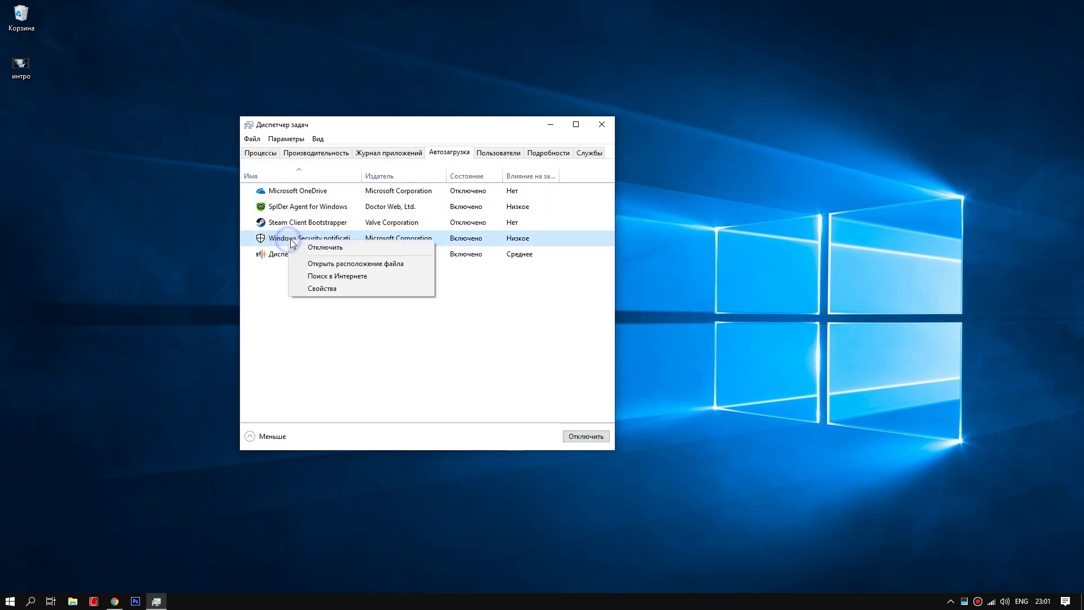
{"action": "left_click", "coordinate": [304, 334]}
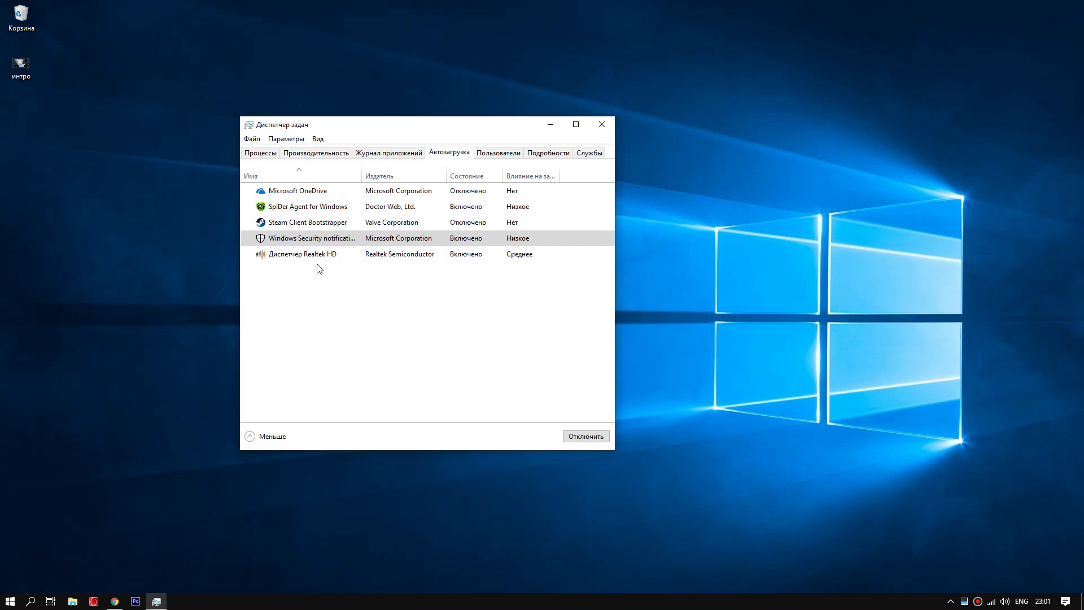
{"action": "left_click", "coordinate": [601, 125]}
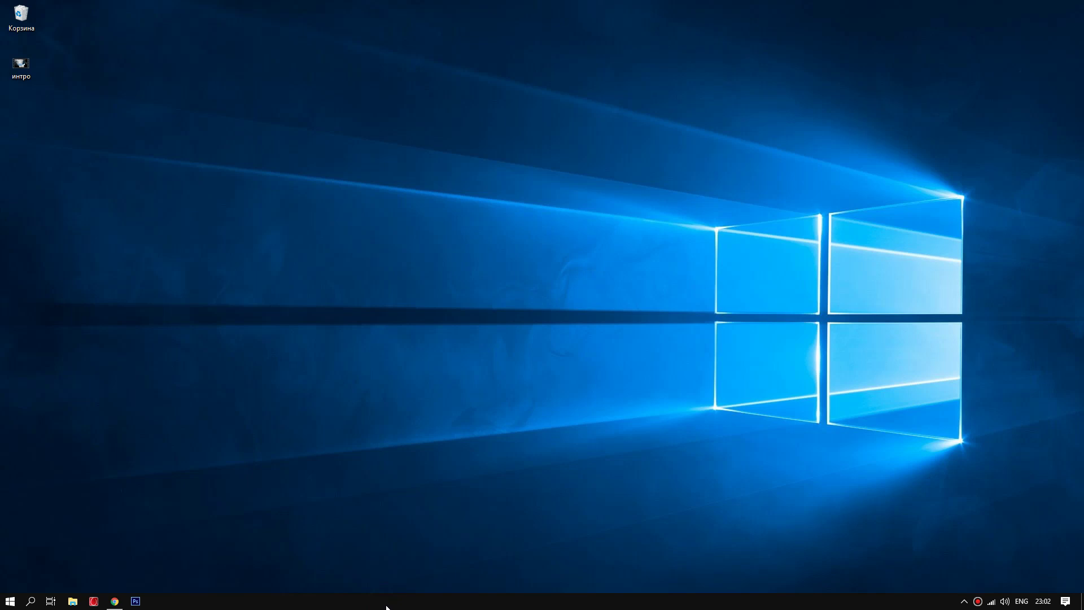
Launch the Local Group Policy Editor with the command gpedit.msc
{"action": "key", "text": "super+r"}
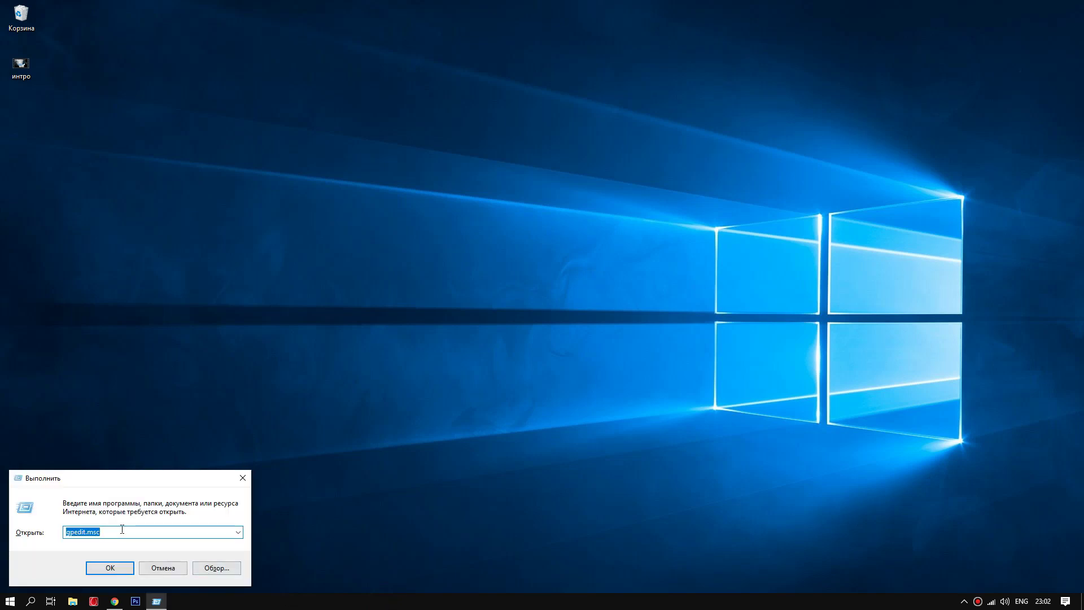
{"action": "left_click", "coordinate": [98, 532]}
{"action": "left_click", "coordinate": [113, 566]}
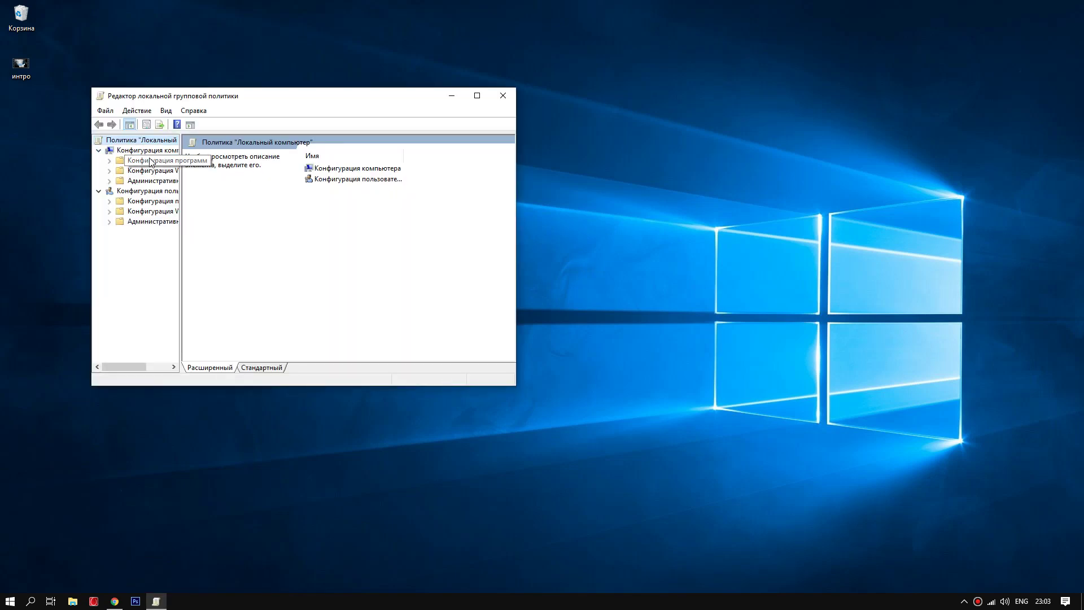
Under Computer Configuration, Administrative Templates, Windows Components (Компоненты Windows), display the policies of Антивирусная программа "Защитник Windows"
{"action": "left_click_drag", "start_coordinate": [181, 175], "coordinate": [222, 175]}
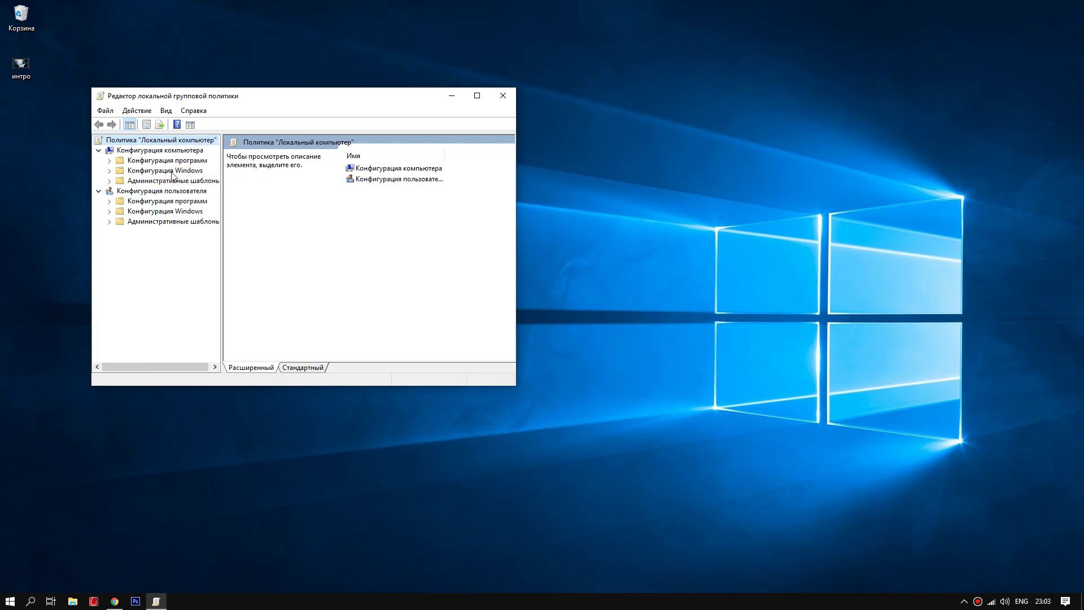
{"action": "left_click", "coordinate": [110, 181]}
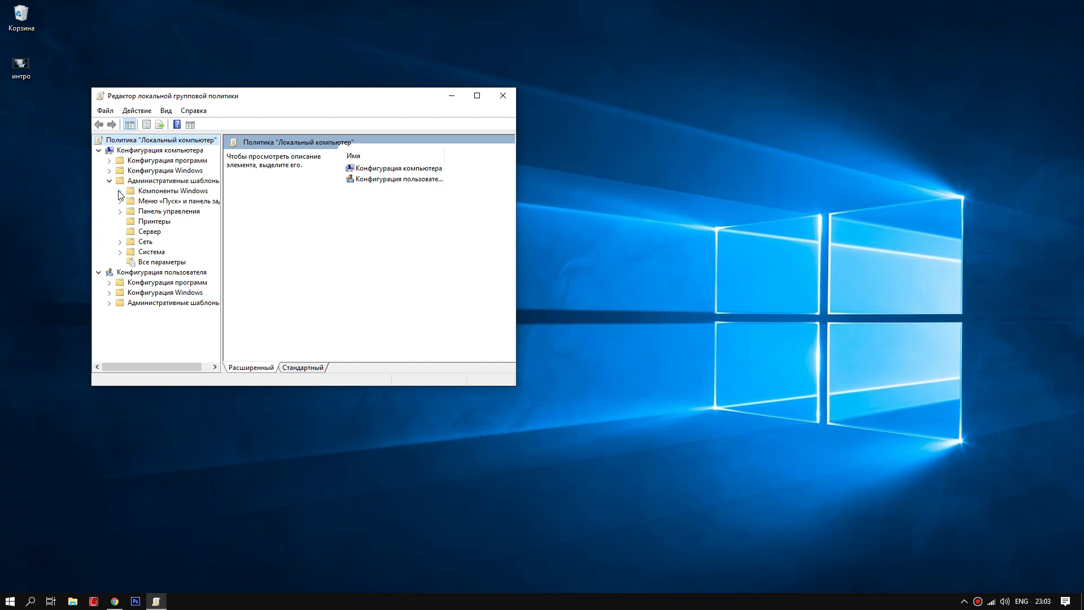
{"action": "left_click", "coordinate": [121, 191]}
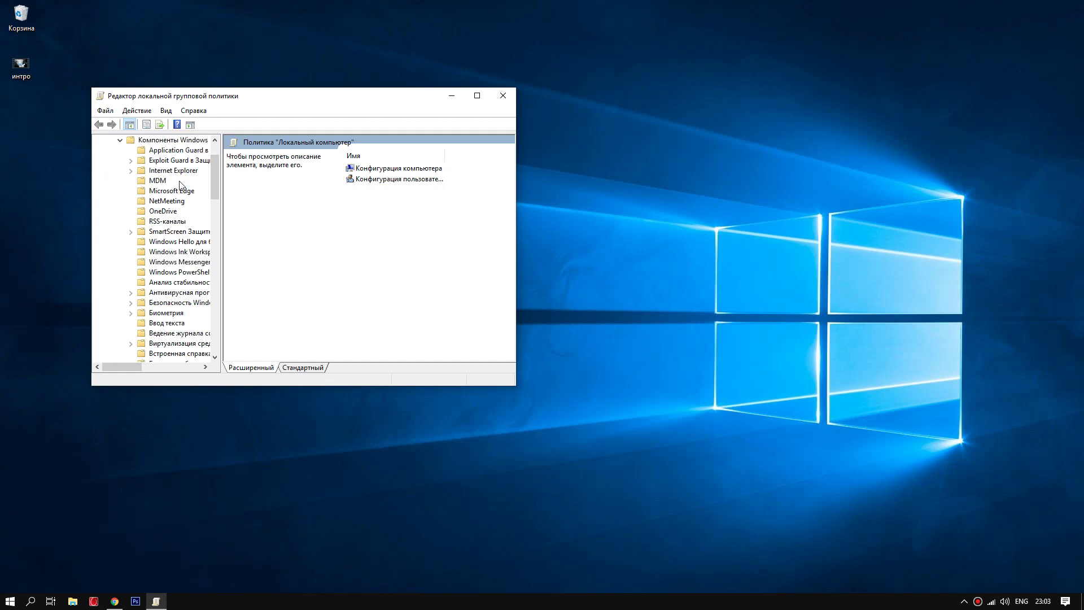
{"action": "scroll", "coordinate": [182, 192], "scroll_direction": "down", "scroll_amount": 1}
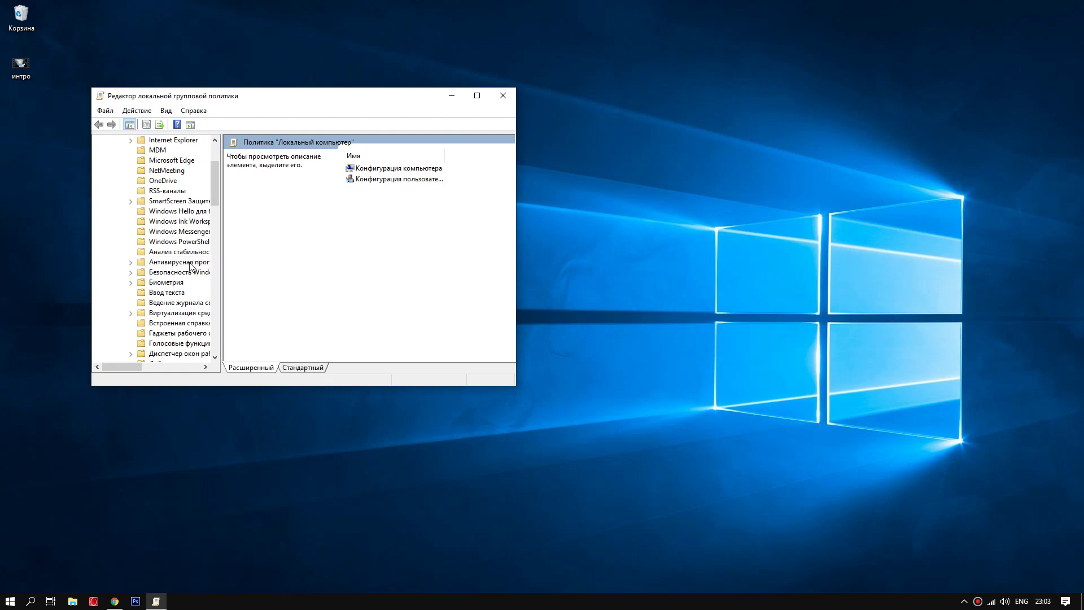
{"action": "left_click", "coordinate": [156, 264]}
{"action": "scroll", "coordinate": [451, 226], "scroll_direction": "down", "scroll_amount": 2}
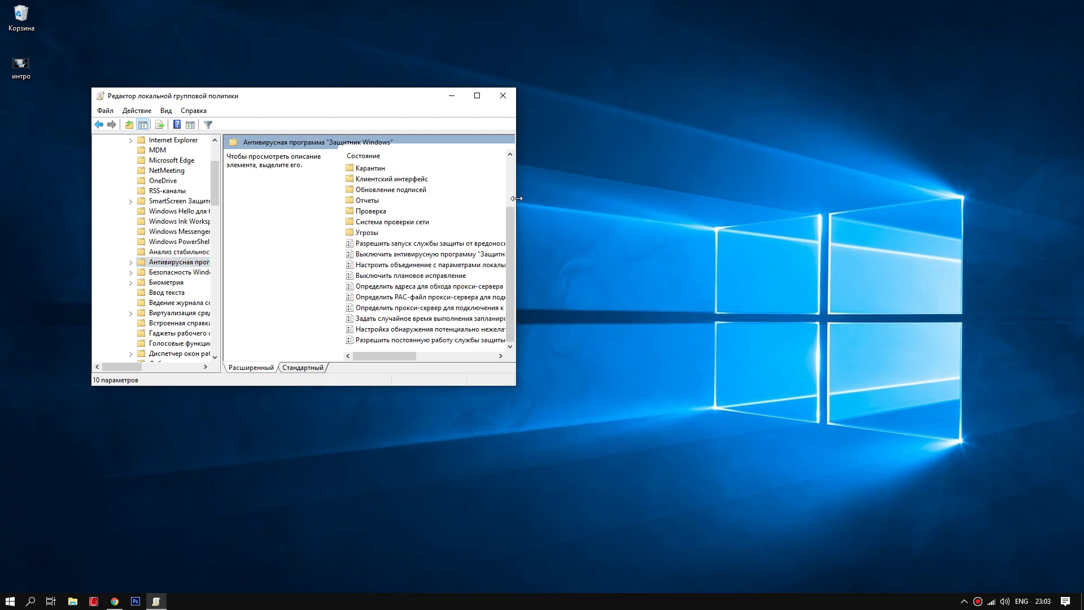
Enlarge the policy editor window and enable the policy Выключить антивирусную программу "Защитник Windows"
{"action": "left_click_drag", "start_coordinate": [514, 199], "coordinate": [673, 198]}
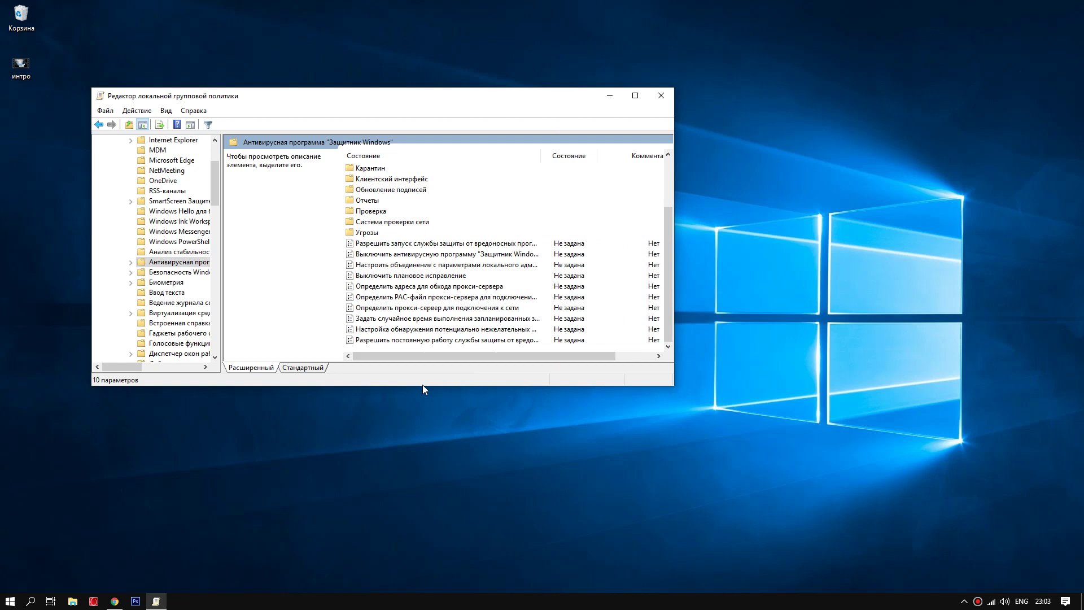
{"action": "left_click_drag", "start_coordinate": [422, 385], "coordinate": [445, 479]}
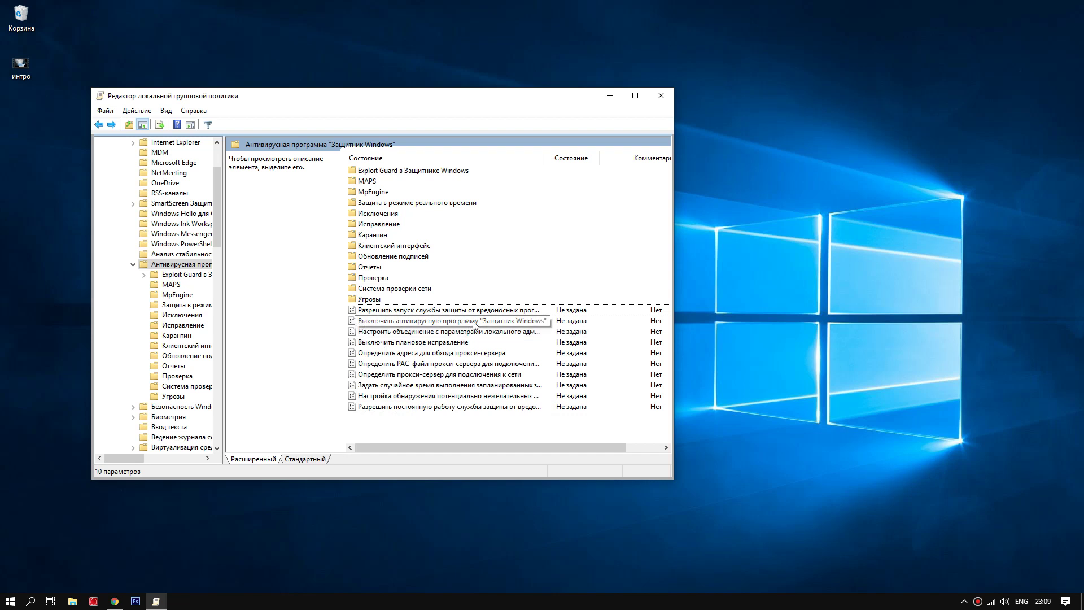
{"action": "double_click", "coordinate": [402, 321]}
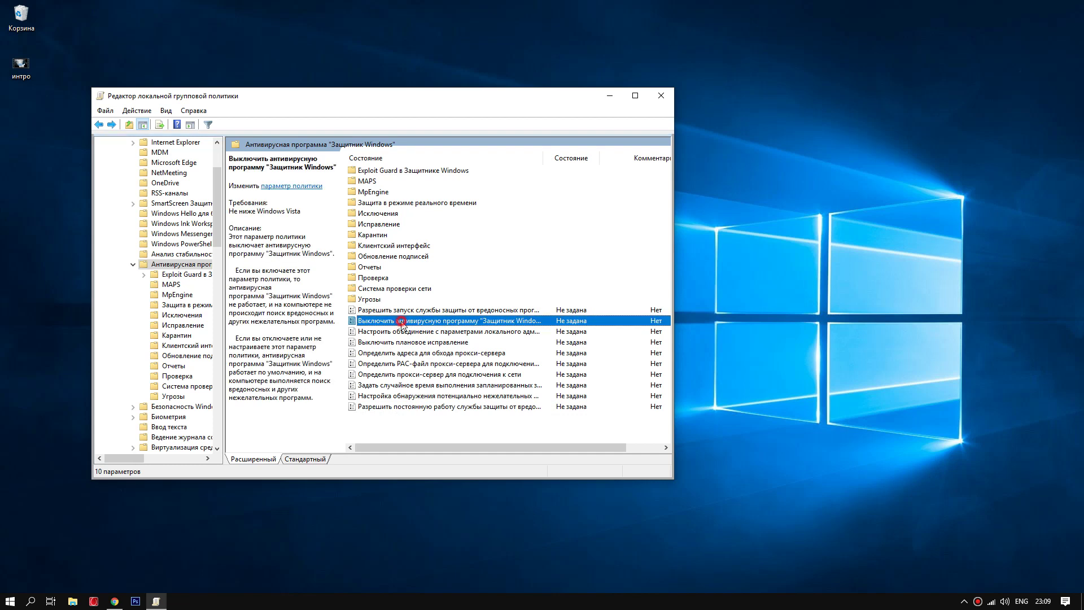
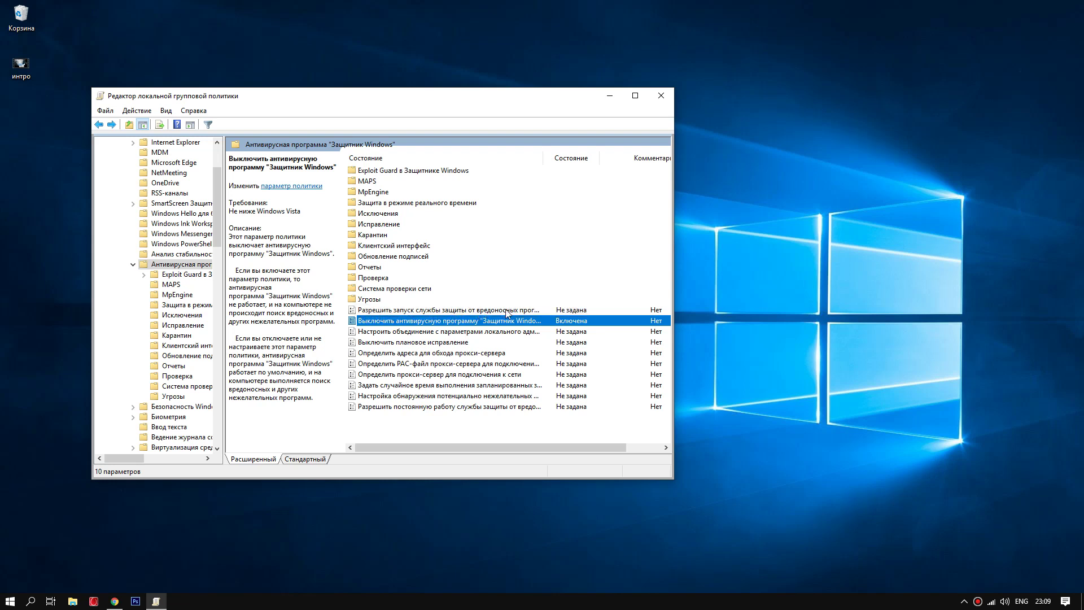
Set the policy Разрешить запуск службы защиты от вредоносных программ с обычным приоритетом to Отключено and apply it
{"action": "double_click", "coordinate": [427, 310]}
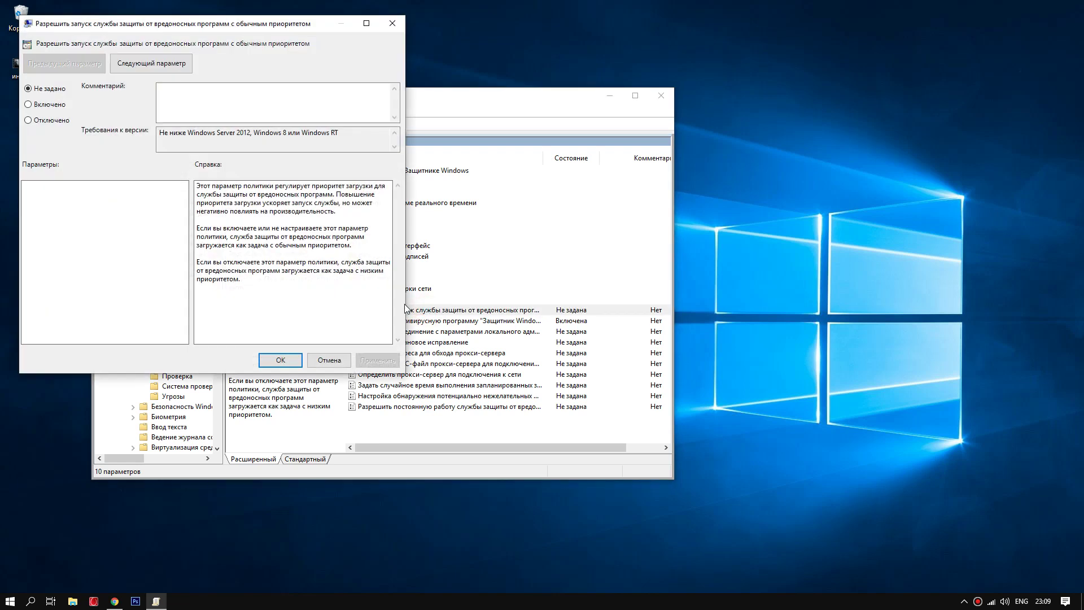
{"action": "left_click", "coordinate": [30, 122]}
{"action": "left_click", "coordinate": [375, 361]}
{"action": "left_click", "coordinate": [299, 361]}
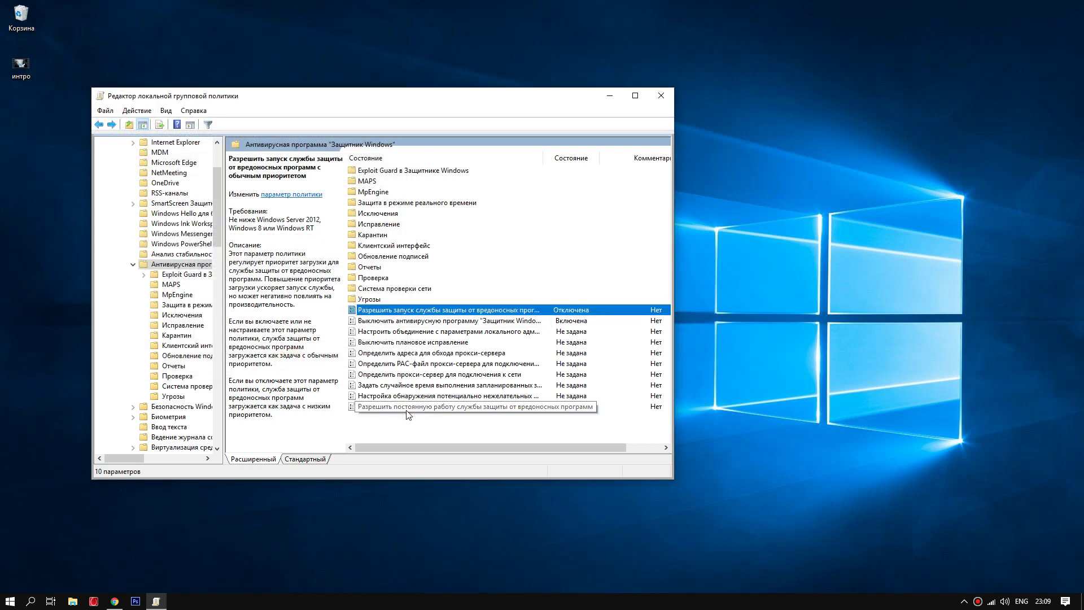
Set the policy Разрешить постоянную работу службы защиты от вредоносных программ to Отключено and apply it
{"action": "double_click", "coordinate": [454, 407]}
{"action": "left_click", "coordinate": [67, 135]}
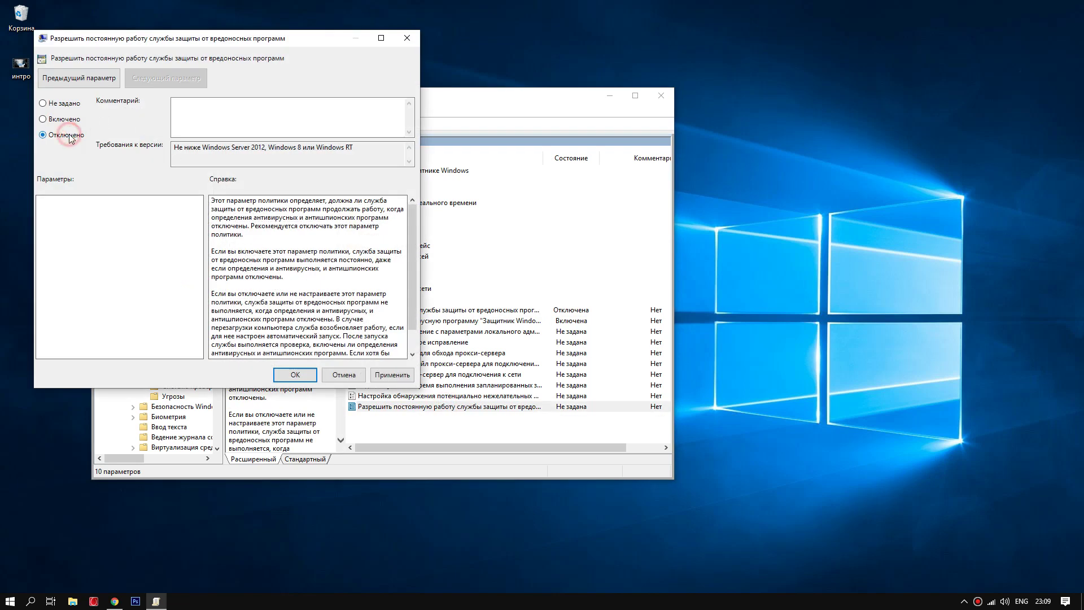
{"action": "left_click", "coordinate": [392, 374]}
{"action": "left_click", "coordinate": [294, 374]}
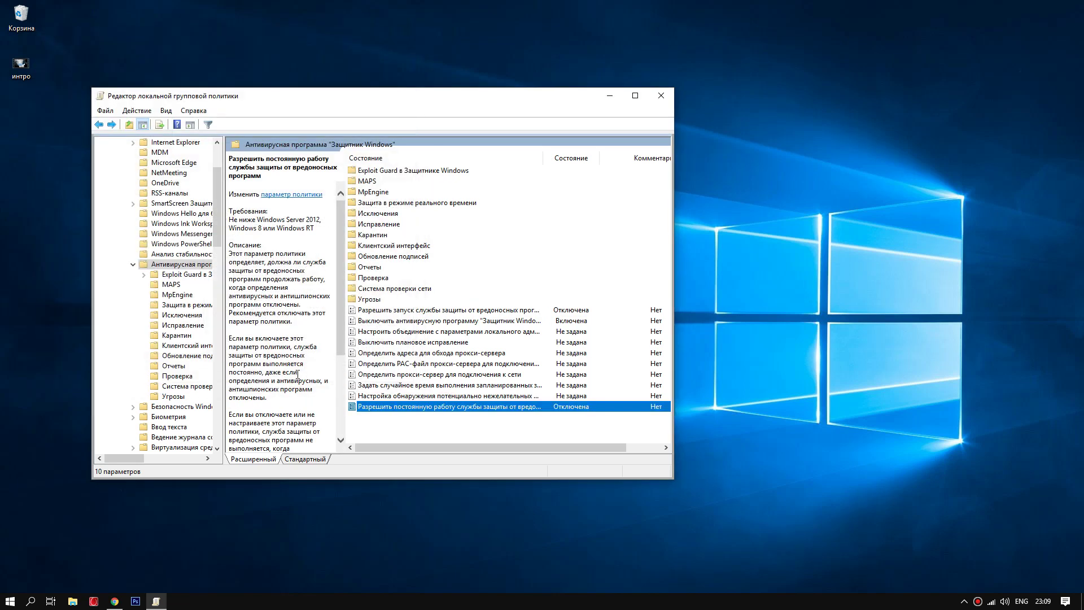
{"action": "left_click", "coordinate": [396, 422]}
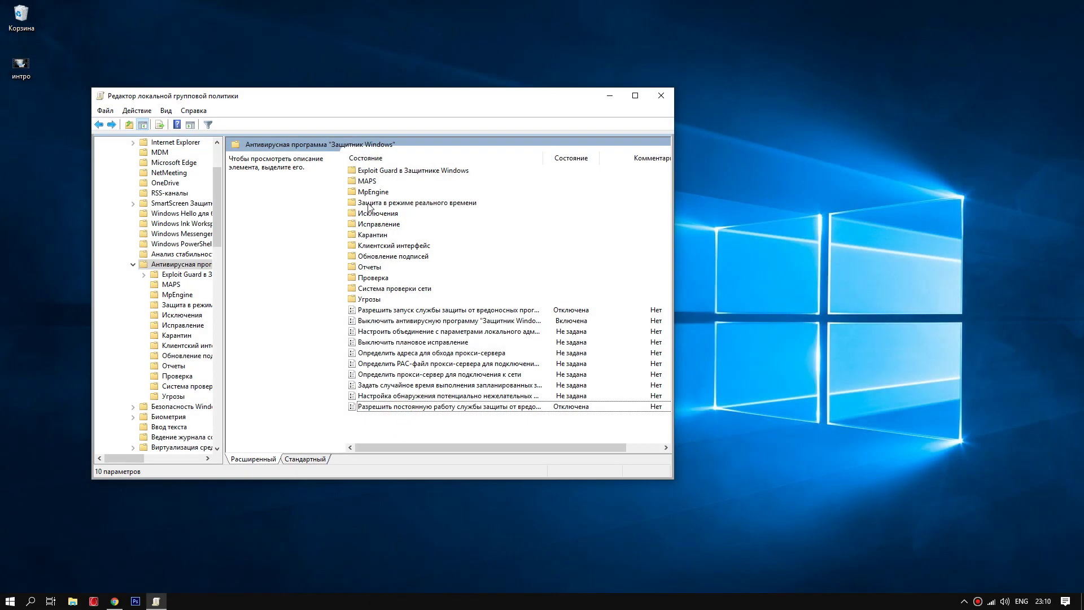
In Защита в режиме реального времени, enable Выключить защиту в реальном времени and set Проверять все загруженные файлы и вложения to Отключено
{"action": "double_click", "coordinate": [399, 203]}
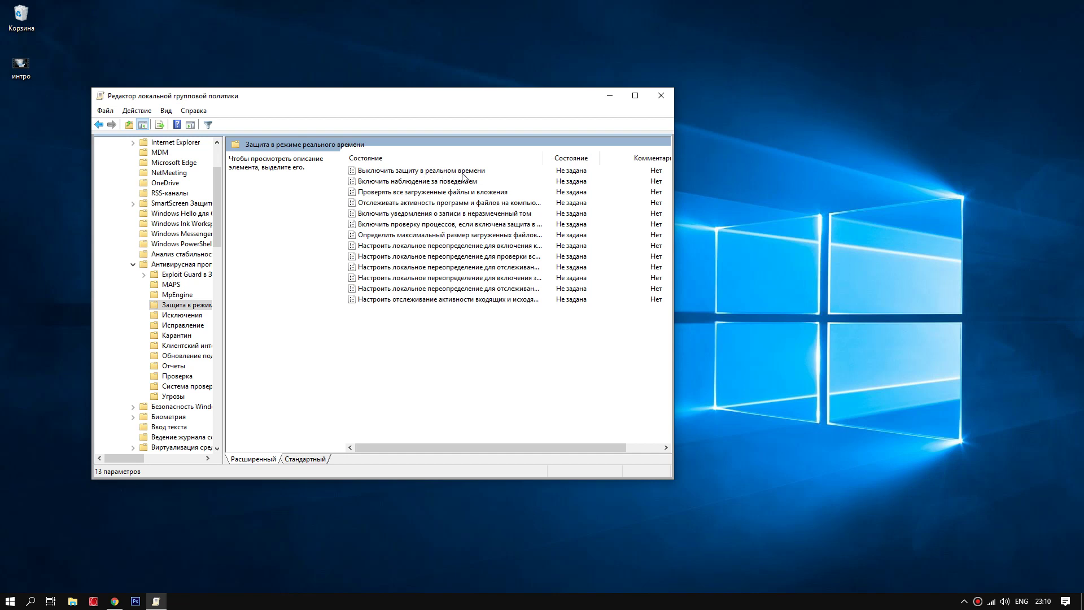
{"action": "left_click", "coordinate": [441, 171]}
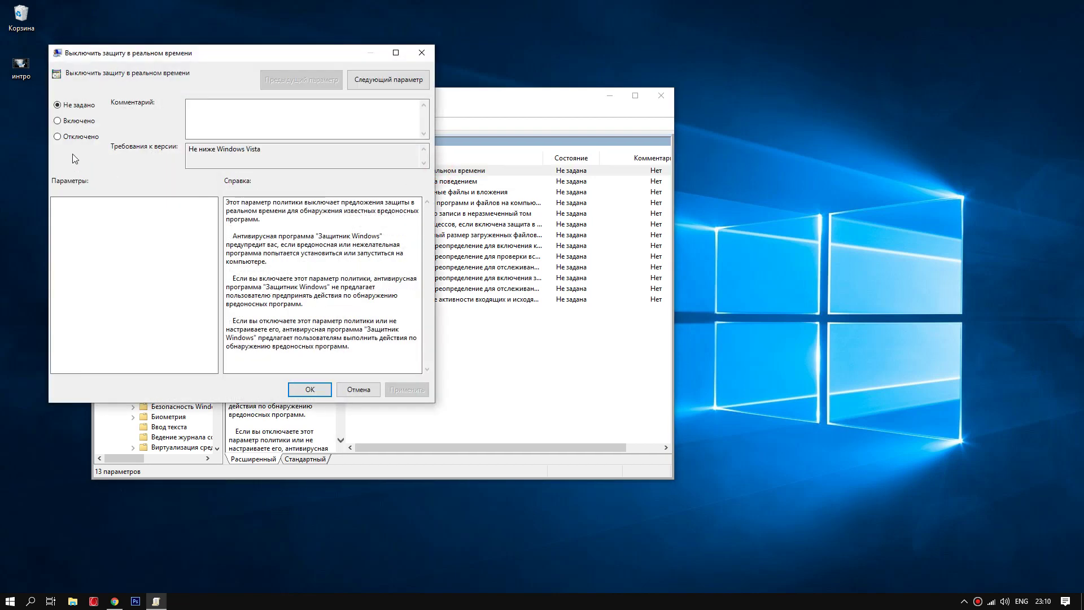
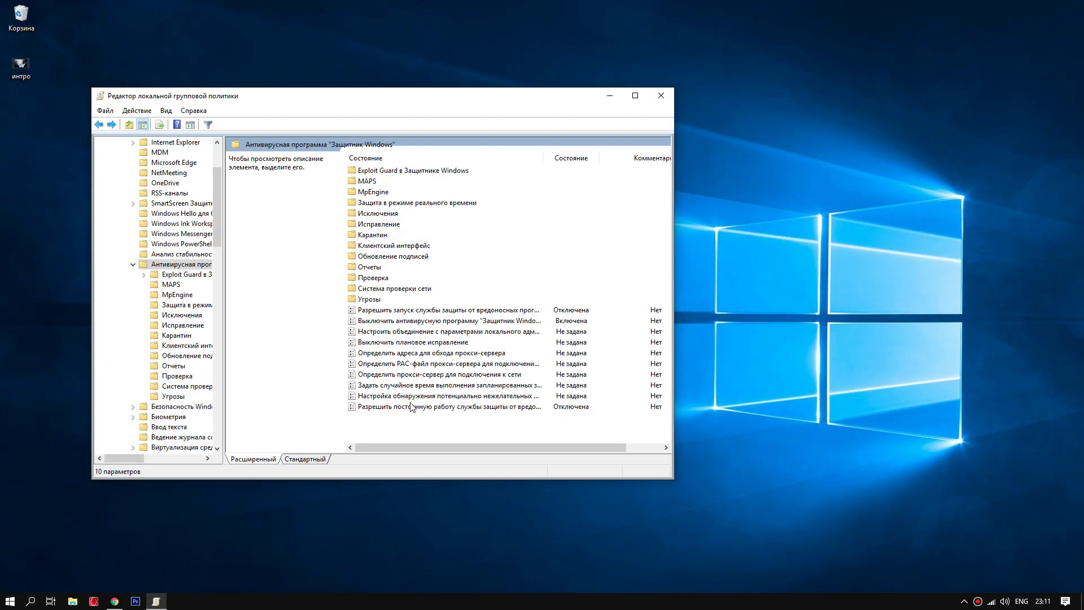
{"action": "double_click", "coordinate": [388, 203]}
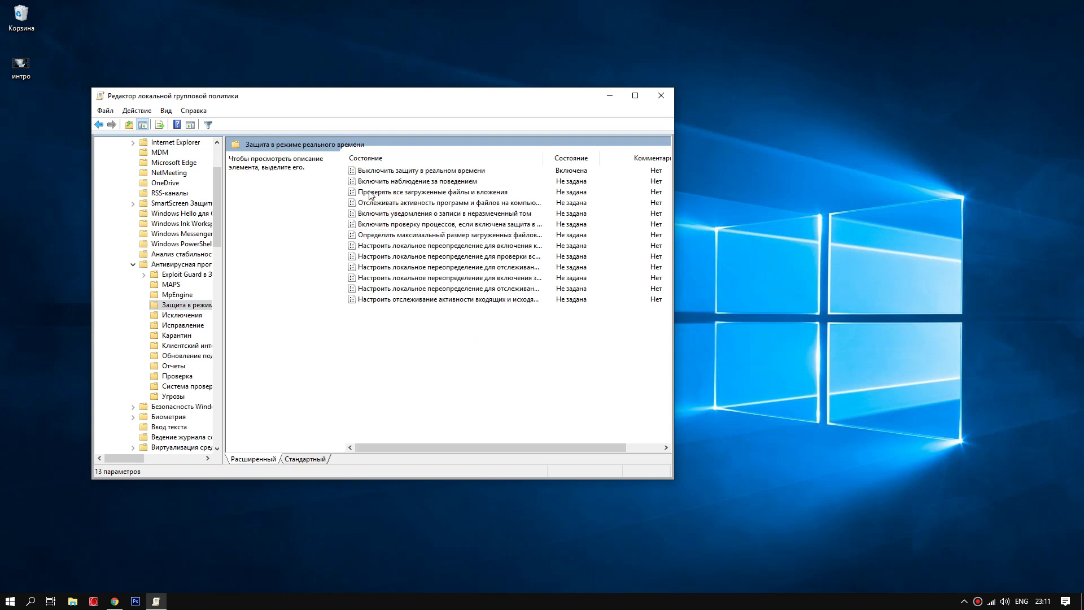
{"action": "left_click", "coordinate": [399, 193]}
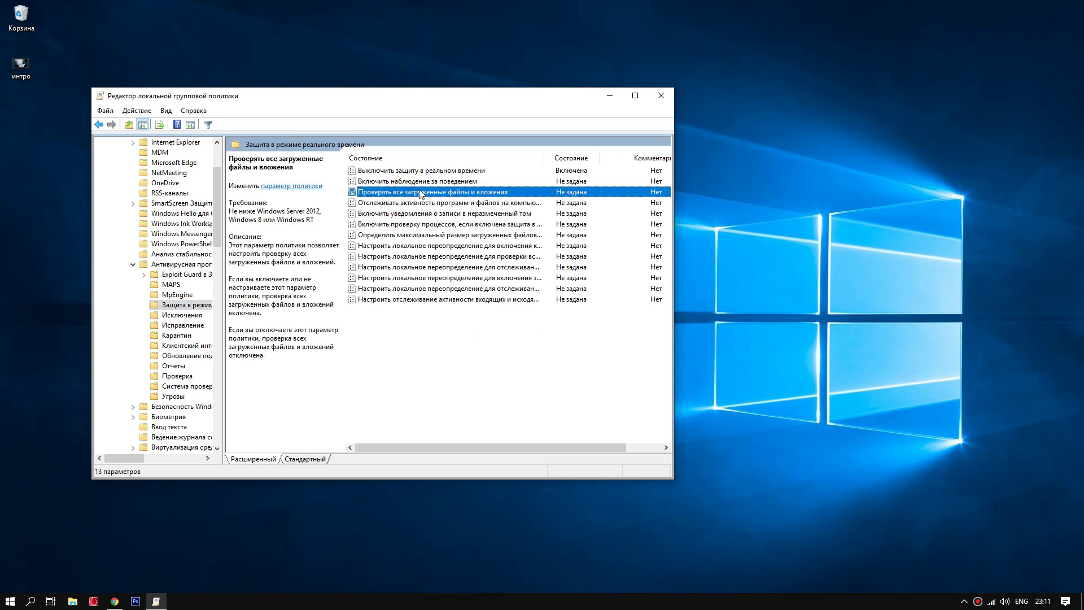
{"action": "double_click", "coordinate": [407, 192]}
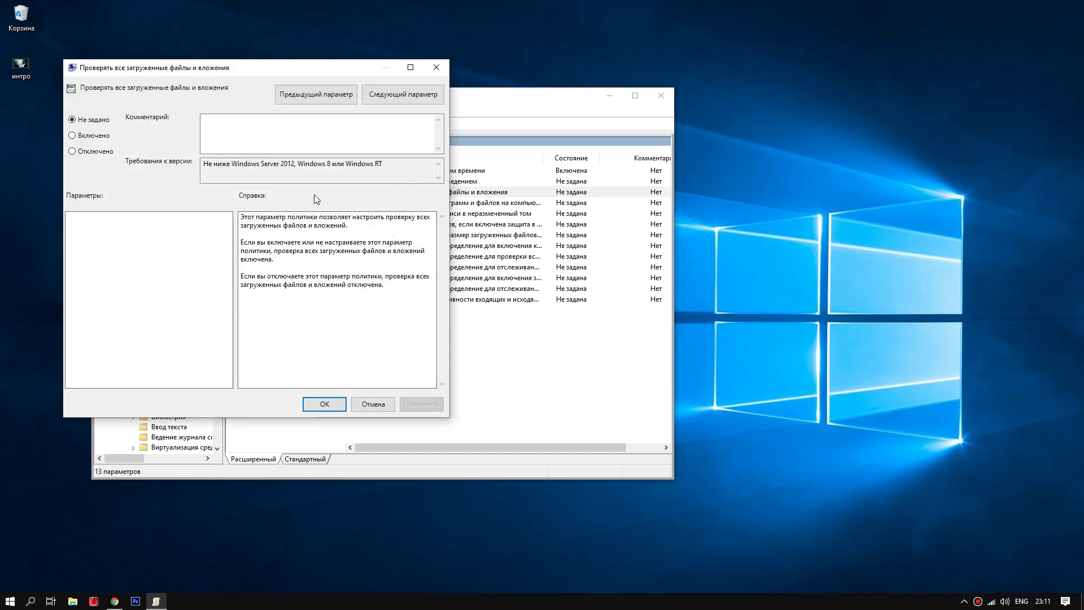
{"action": "left_click", "coordinate": [90, 152]}
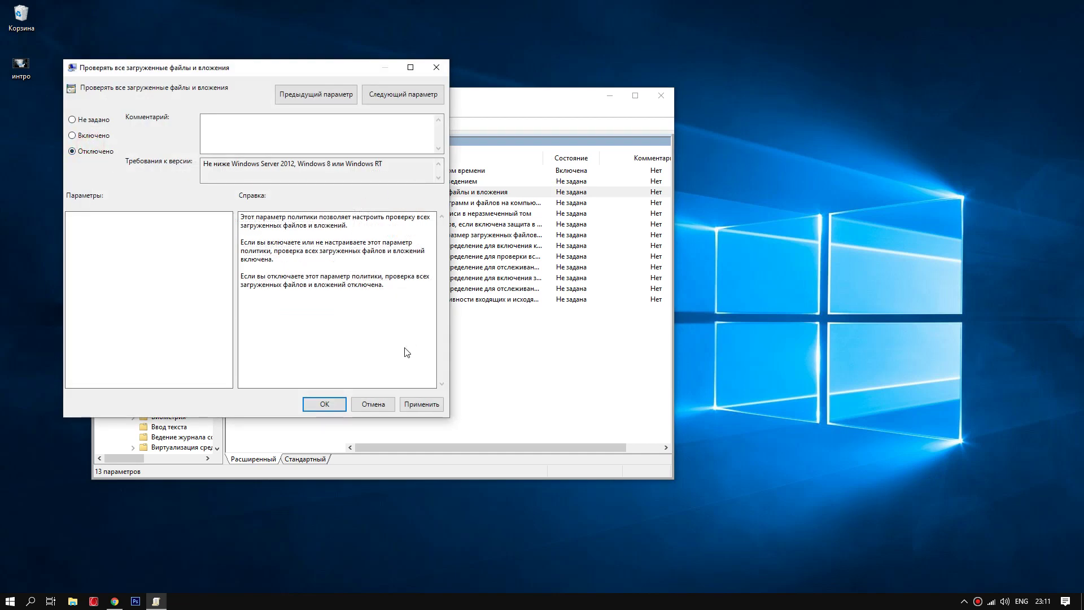
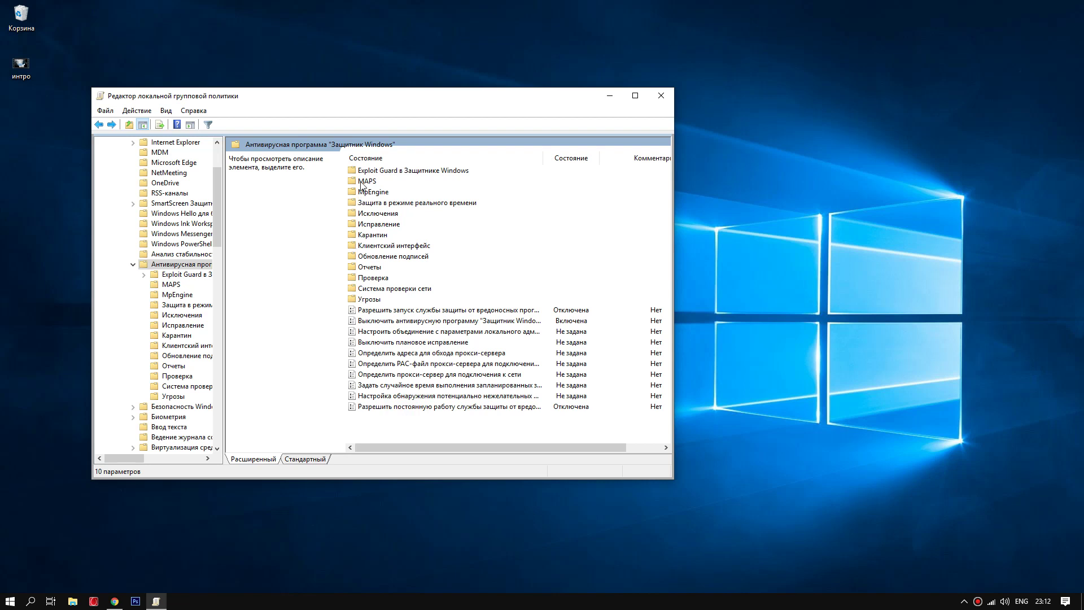
In the MAPS folder, set the policy Настройка функции "Блокировка при первом появлении" to Отключено and apply it
{"action": "double_click", "coordinate": [364, 181]}
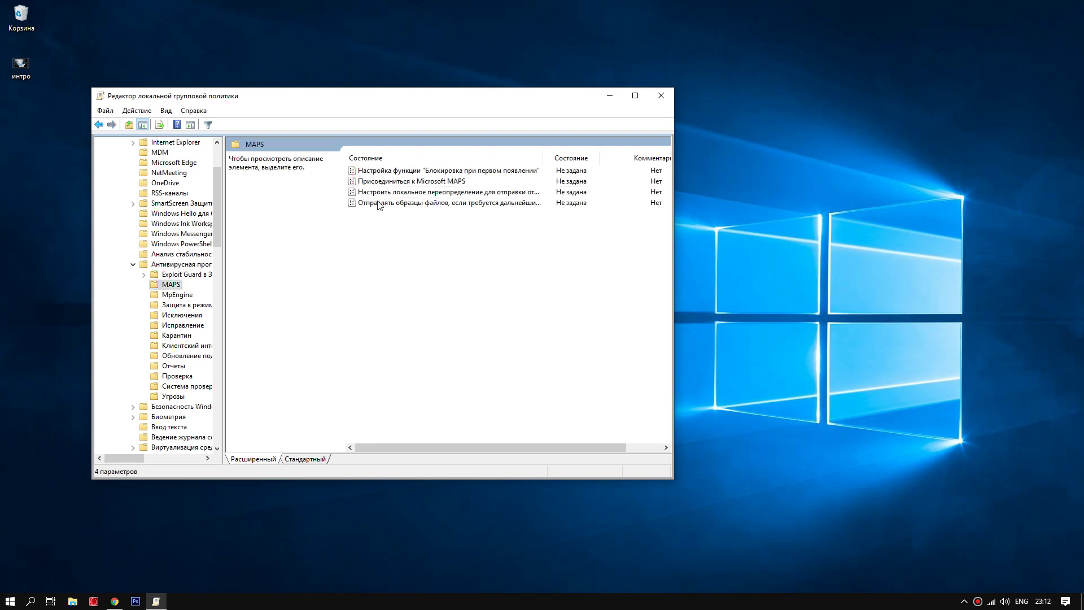
{"action": "double_click", "coordinate": [375, 172]}
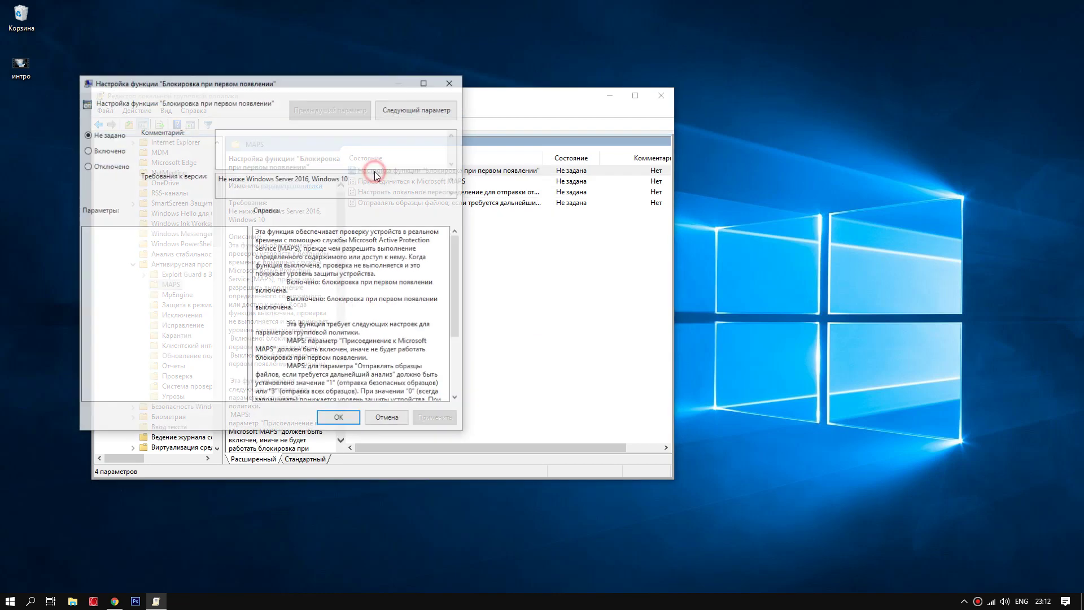
{"action": "left_click", "coordinate": [116, 165]}
{"action": "left_click", "coordinate": [435, 418]}
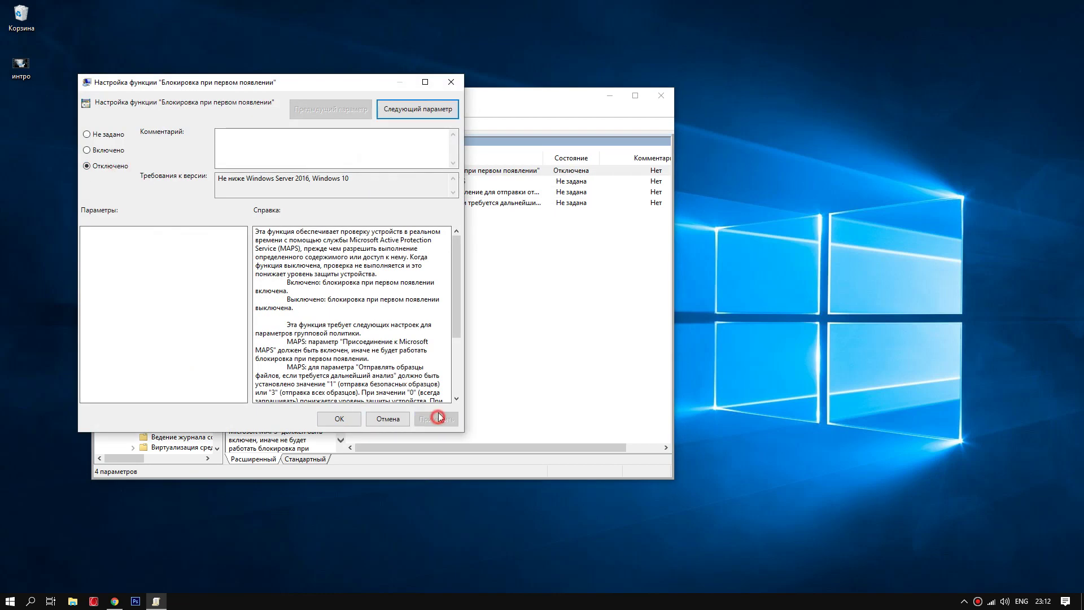
{"action": "left_click", "coordinate": [339, 419]}
Set the MAPS policy Присоединиться к Microsoft MAPS to Отключено and apply it
{"action": "double_click", "coordinate": [393, 181]}
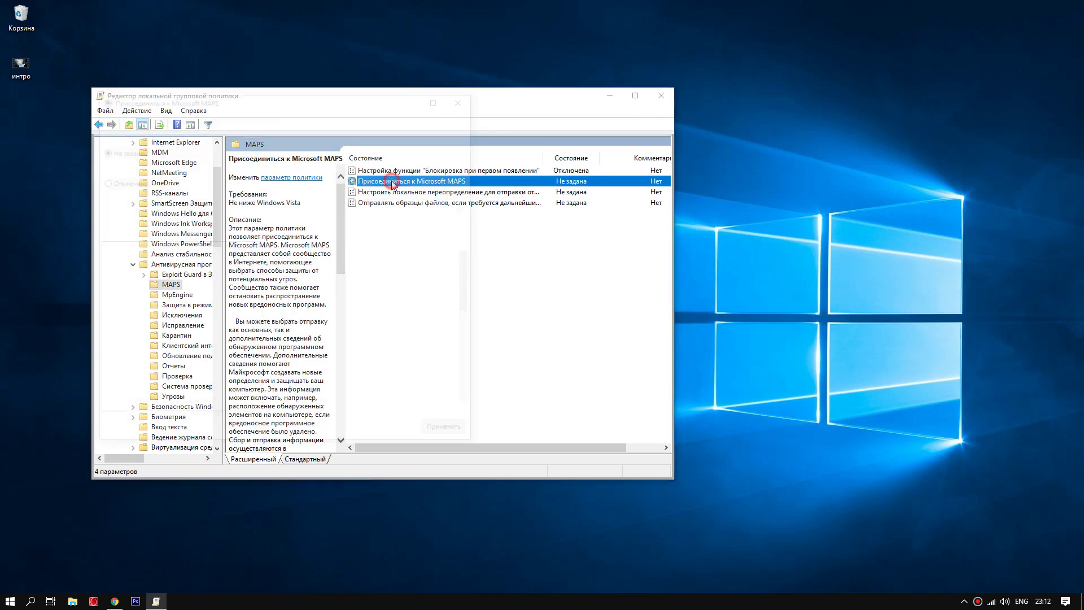
{"action": "left_click", "coordinate": [113, 180]}
{"action": "left_click", "coordinate": [443, 435]}
{"action": "left_click", "coordinate": [355, 433]}
Set the third MAPS policy, Настроить локальное переопределение для отправки, to Отключено and apply it
{"action": "double_click", "coordinate": [395, 192]}
{"action": "left_click", "coordinate": [117, 208]}
{"action": "left_click", "coordinate": [452, 449]}
{"action": "left_click", "coordinate": [368, 448]}
Set the policy Отправлять образцы файлов, если требуется дальнейший анализ to Отключено and close the Local Group Policy Editor
{"action": "double_click", "coordinate": [378, 203]}
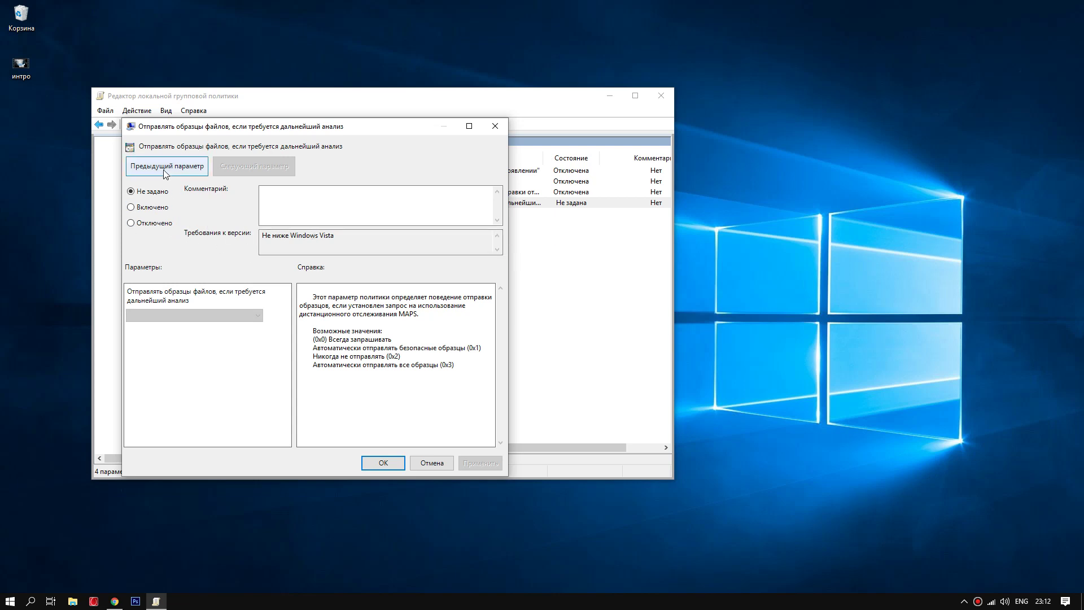
{"action": "left_click", "coordinate": [151, 223]}
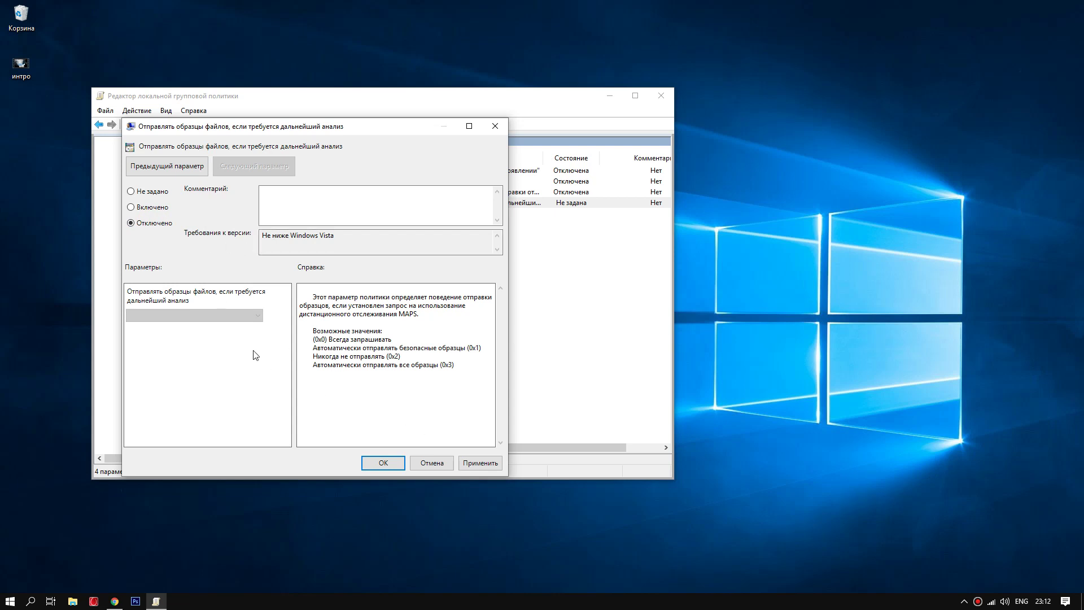
{"action": "left_click", "coordinate": [151, 207]}
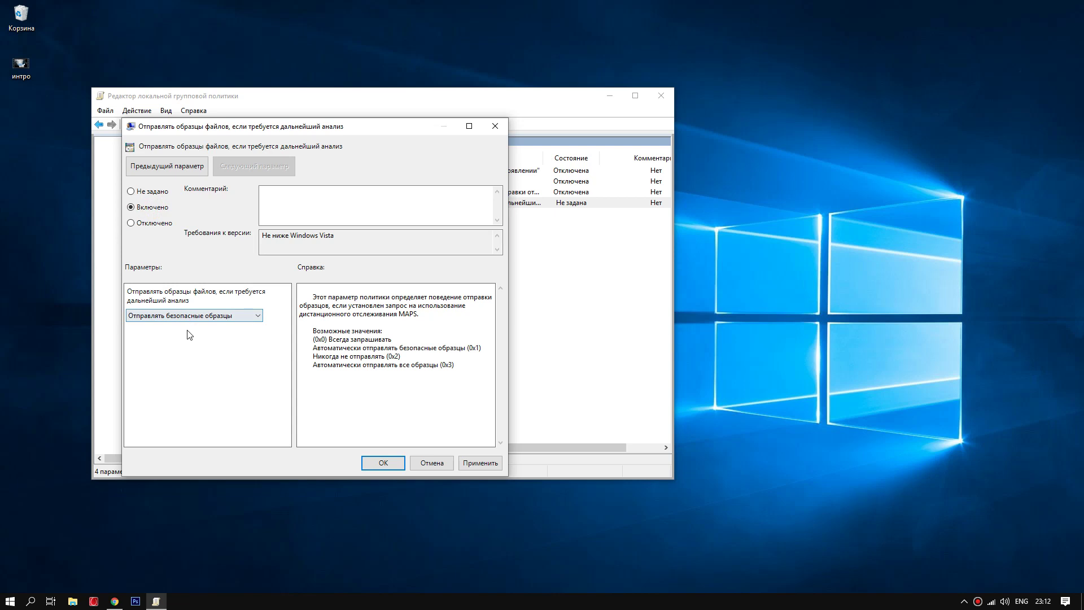
{"action": "left_click", "coordinate": [191, 315]}
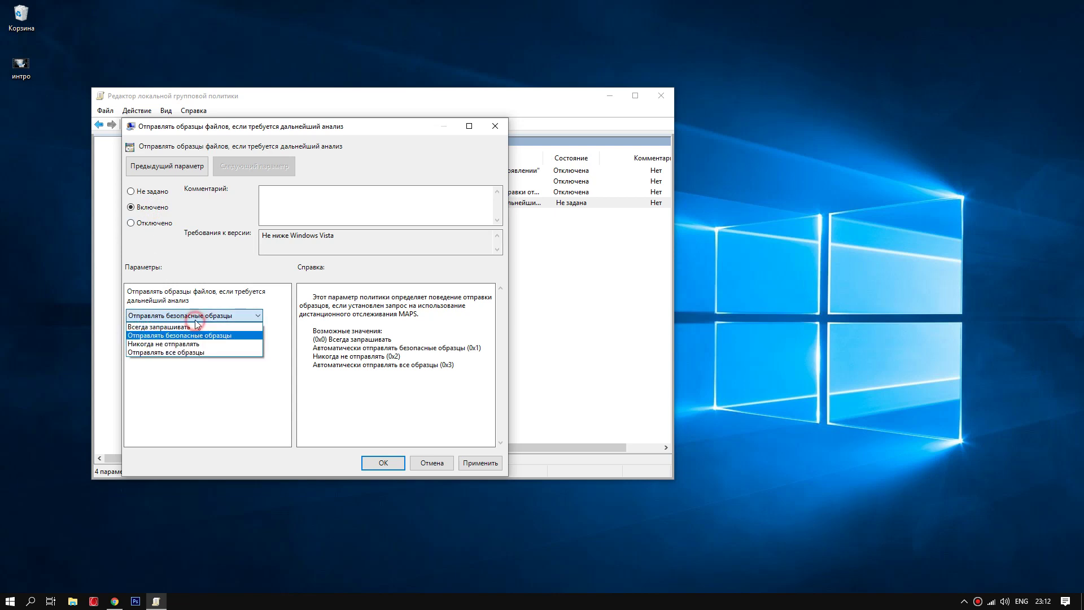
{"action": "left_click", "coordinate": [195, 316]}
{"action": "left_click", "coordinate": [148, 223]}
{"action": "left_click", "coordinate": [480, 462]}
{"action": "left_click", "coordinate": [381, 463]}
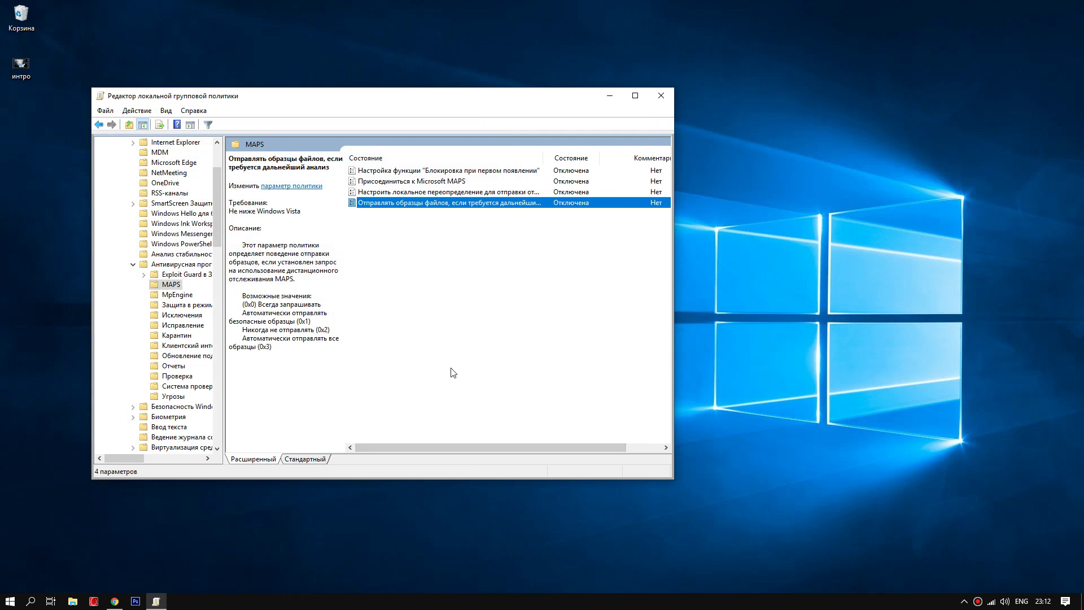
{"action": "left_click", "coordinate": [658, 97]}
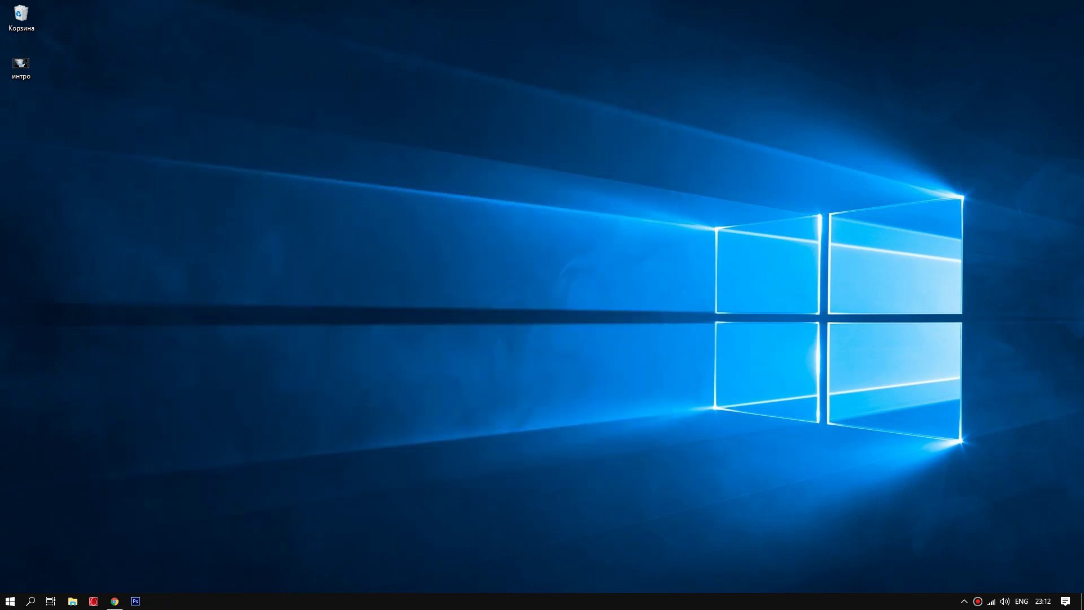
Check the hidden notification area icons for the Windows Security icon
{"action": "left_click", "coordinate": [963, 600]}
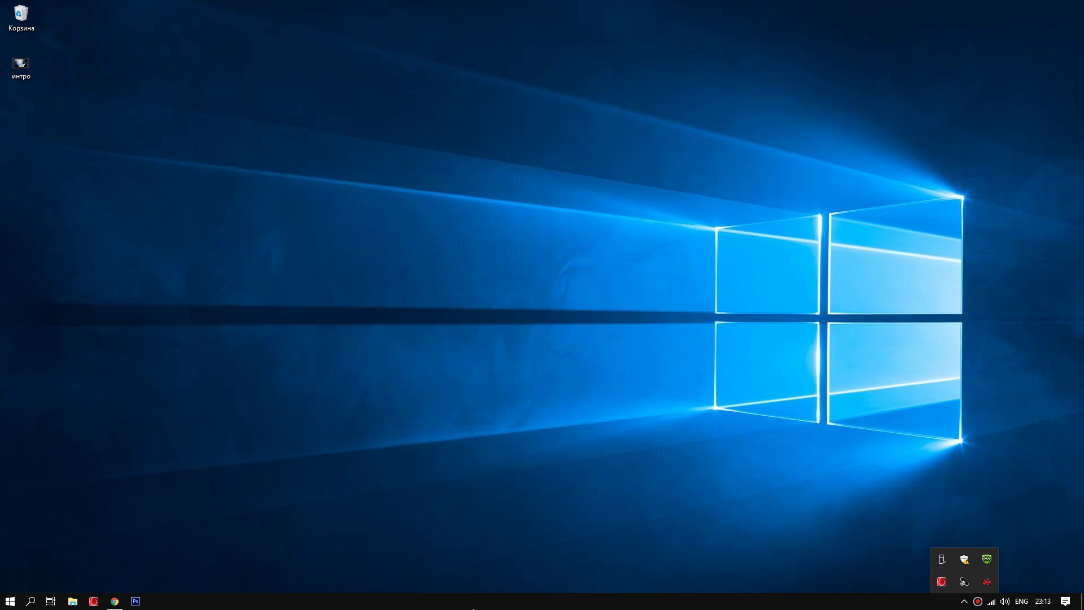
{"action": "left_click", "coordinate": [495, 507]}
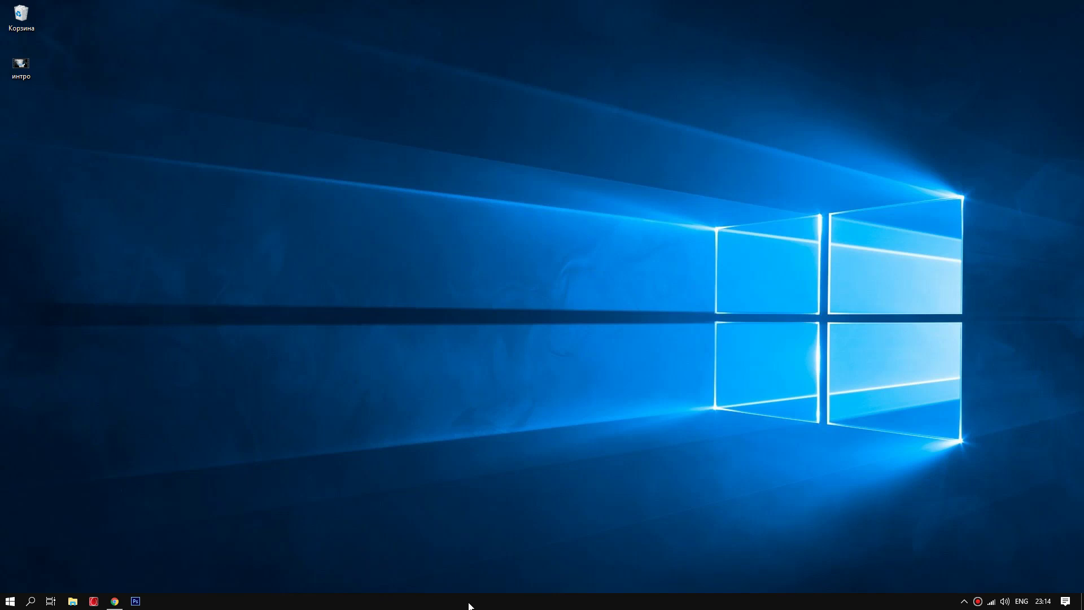
{"action": "right_click", "coordinate": [400, 604]}
{"action": "left_click", "coordinate": [315, 513]}
Search Windows for "слу" and open the Службы console
{"action": "left_click", "coordinate": [30, 600]}
{"action": "left_click", "coordinate": [87, 585]}
{"action": "type", "text": "ck"}
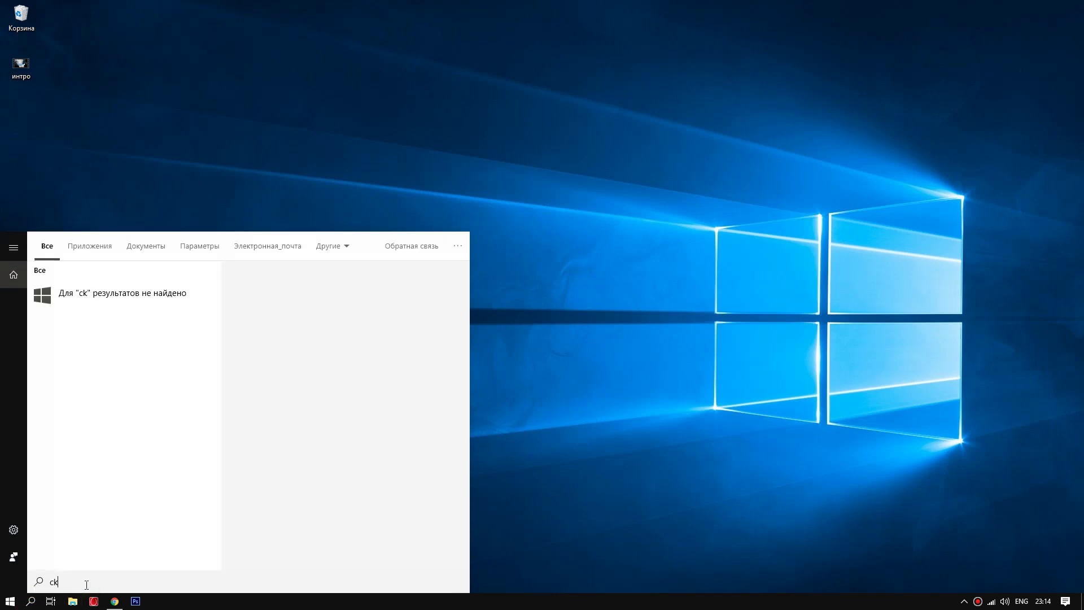
{"action": "key", "text": "BackSpace"}
{"action": "key", "text": "BackSpace"}
{"action": "type", "text": "слу"}
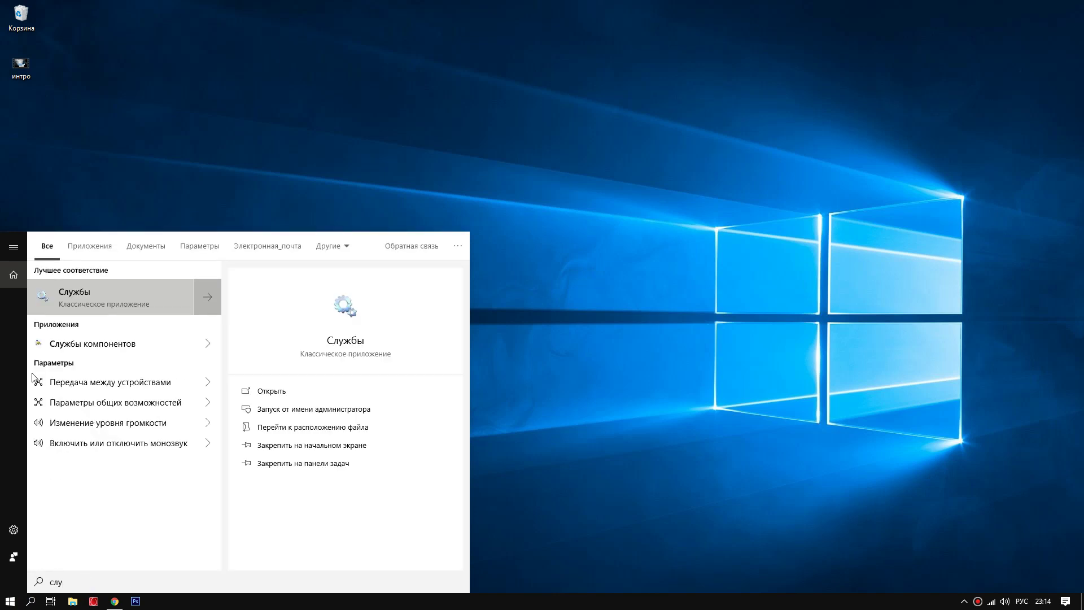
{"action": "left_click", "coordinate": [93, 297]}
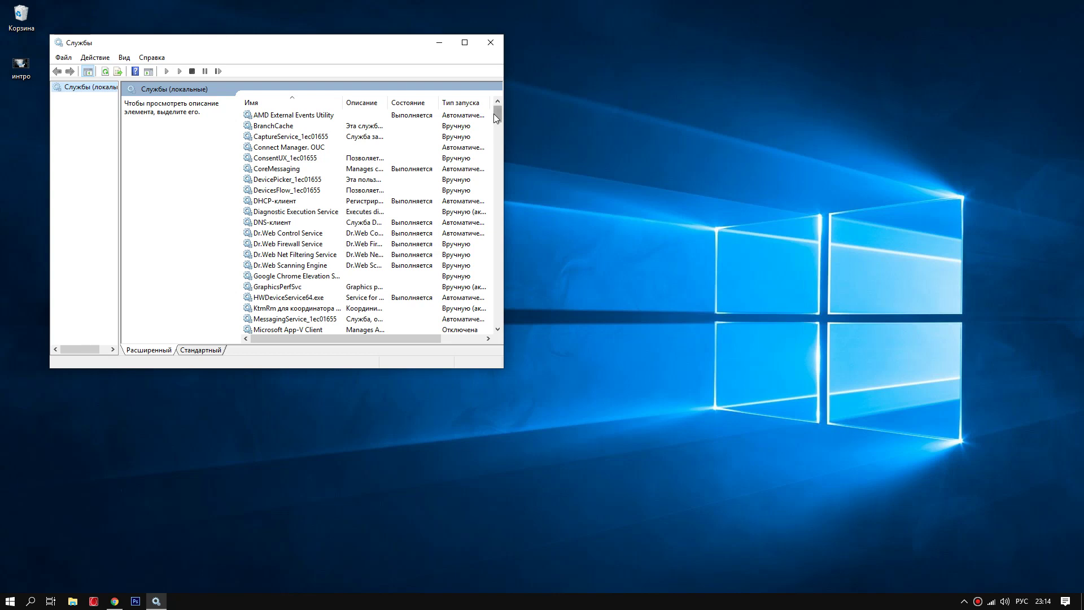
Find the Центр обновления Windows service in the services list and open its properties
{"action": "left_click_drag", "start_coordinate": [497, 117], "coordinate": [497, 320]}
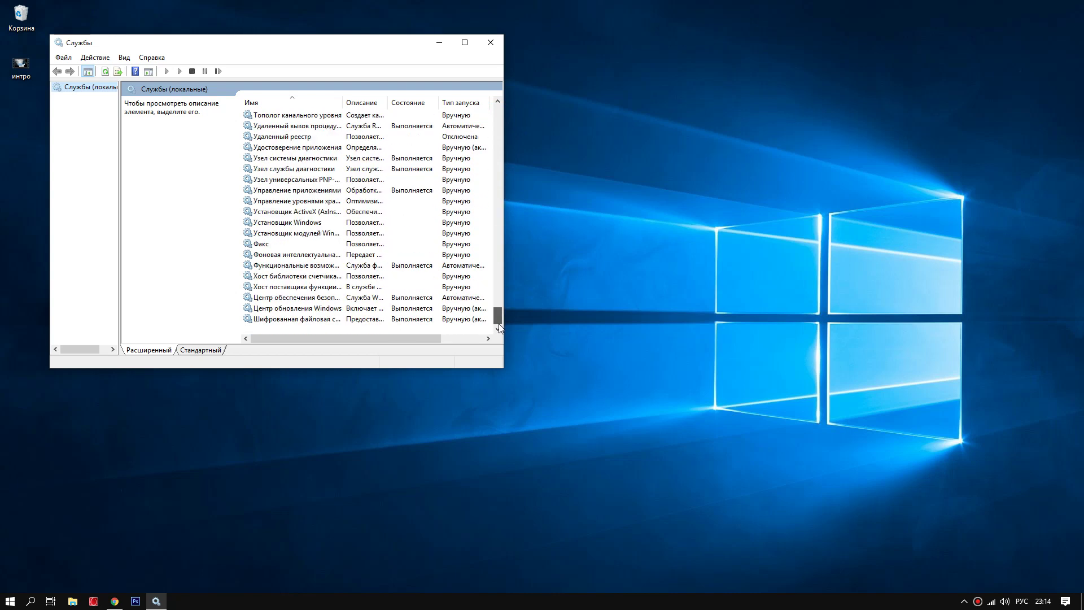
{"action": "left_click", "coordinate": [278, 309]}
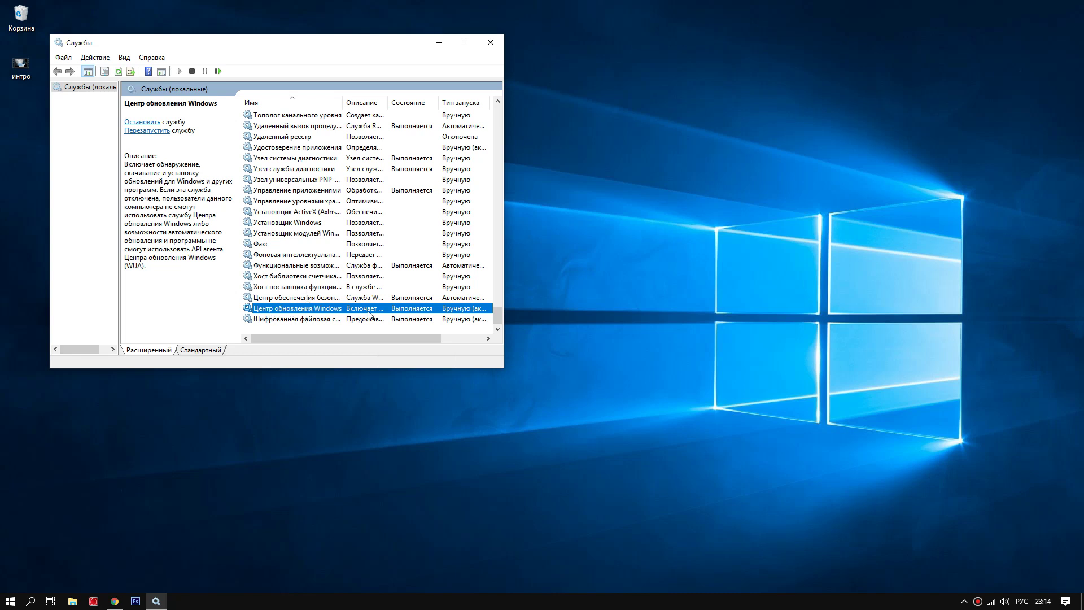
{"action": "right_click", "coordinate": [324, 311]}
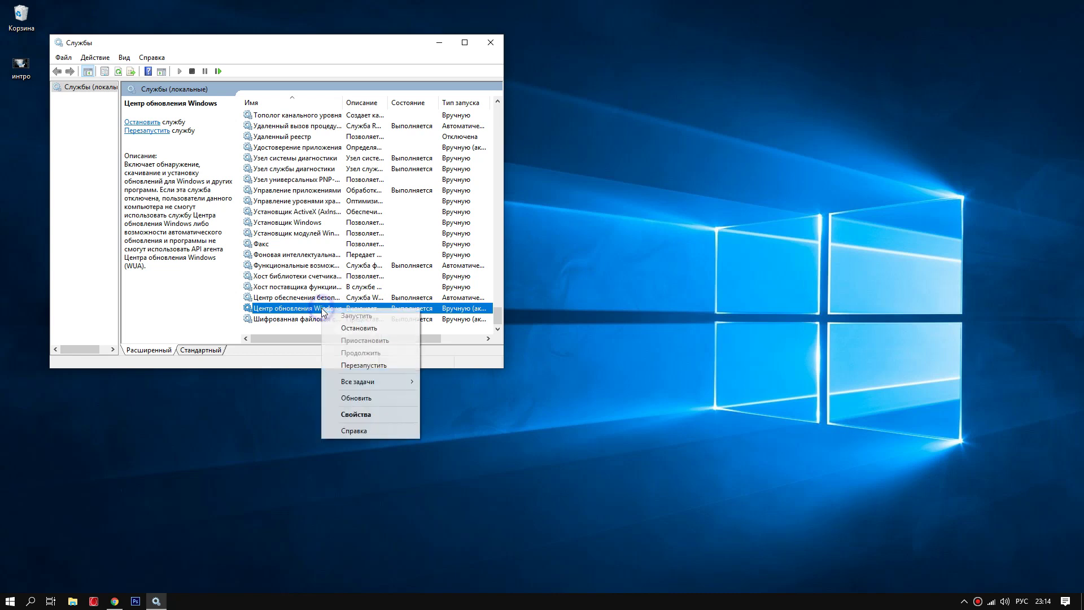
{"action": "left_click", "coordinate": [356, 414]}
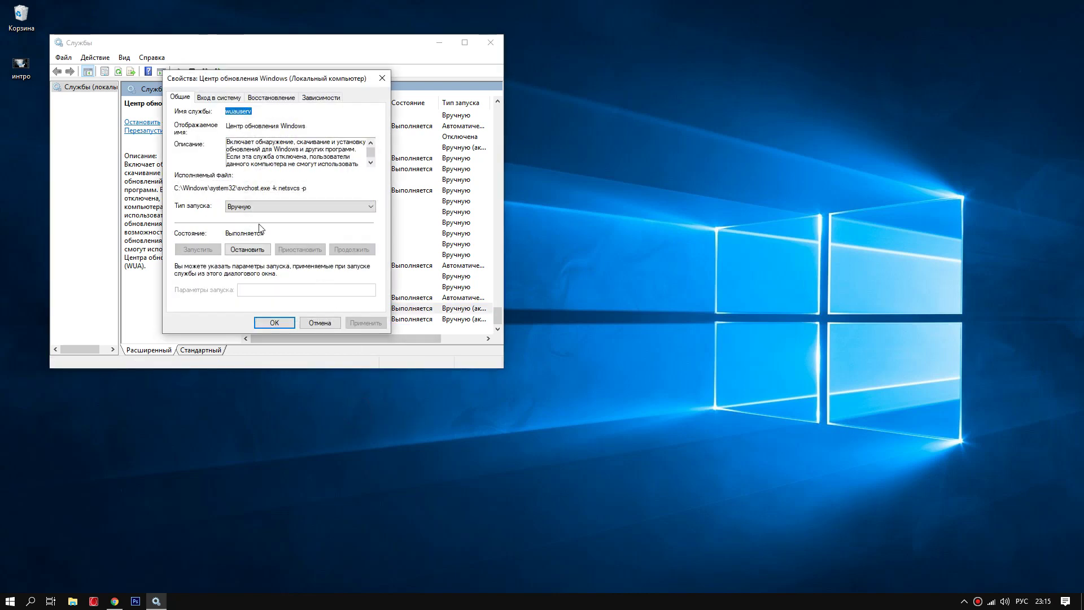
View the available startup types for the Windows Update service, cancel its properties without changes, and close the Службы console
{"action": "left_click", "coordinate": [248, 207]}
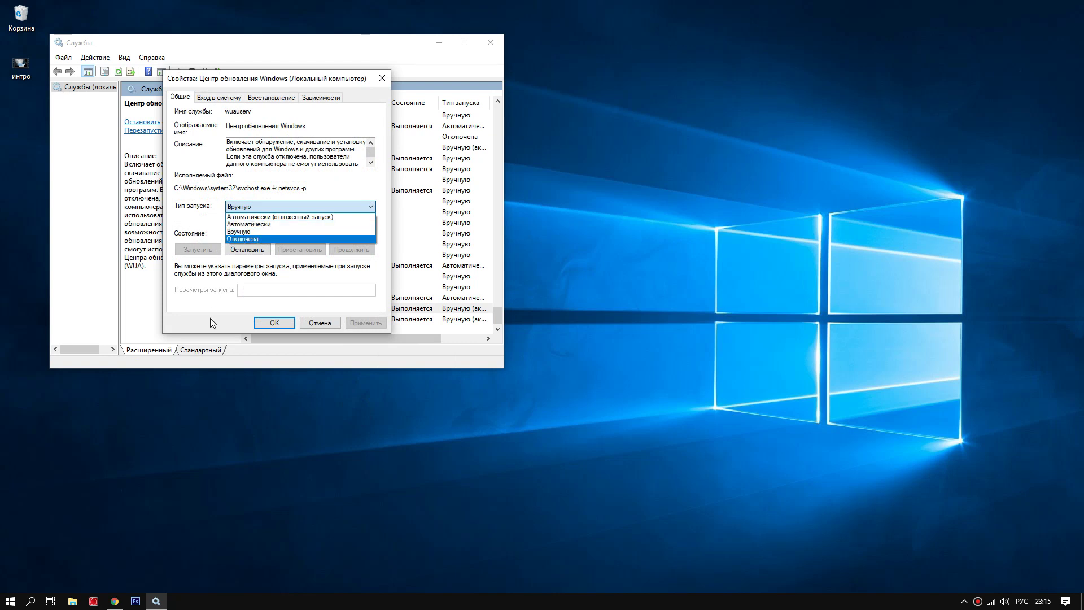
{"action": "left_click", "coordinate": [229, 314]}
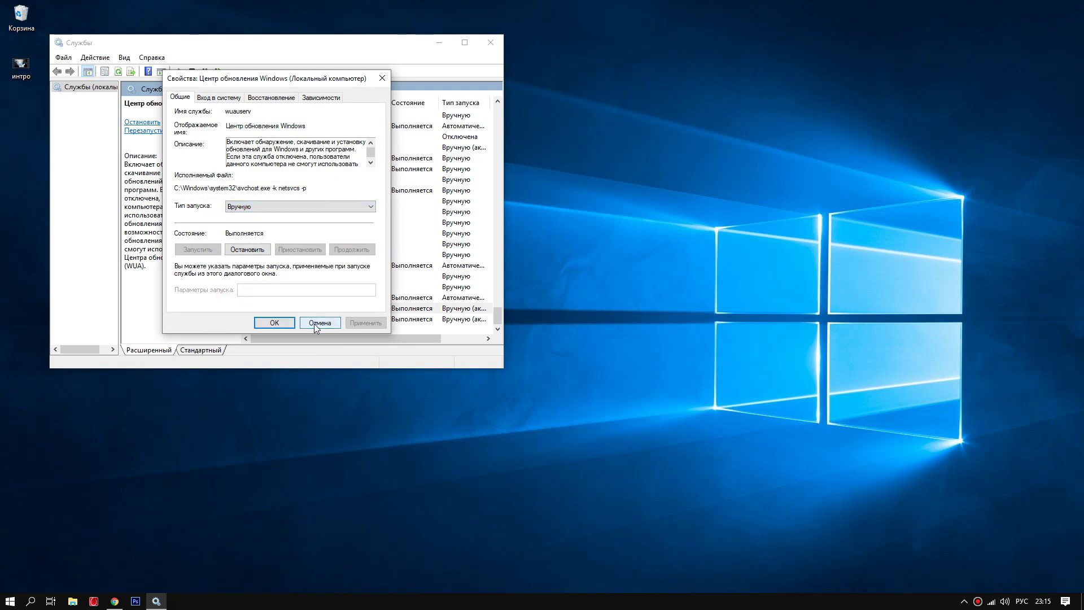
{"action": "left_click", "coordinate": [316, 324]}
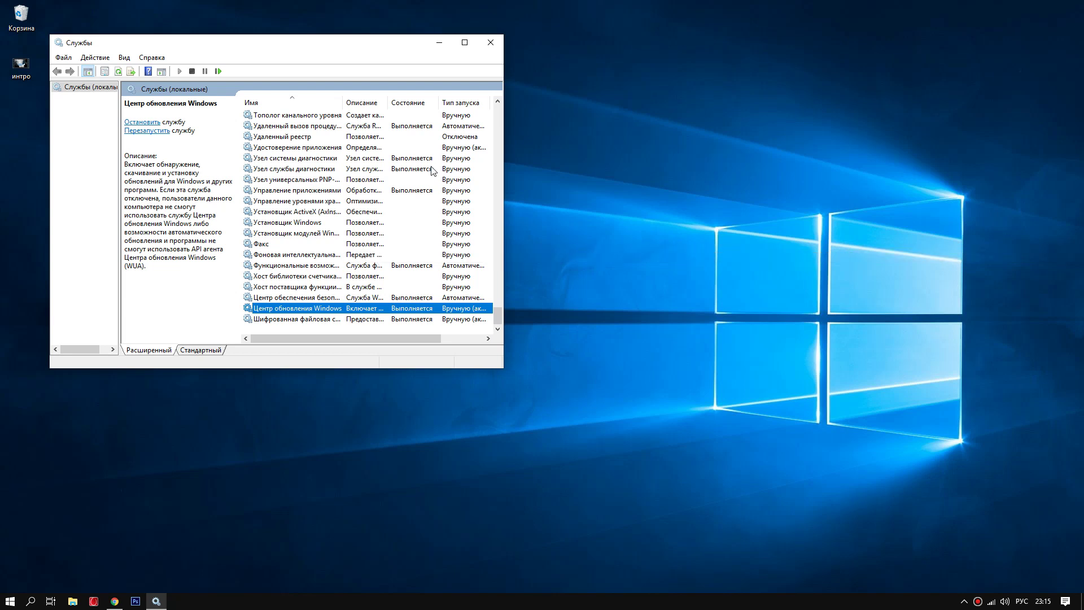
{"action": "left_click", "coordinate": [491, 48]}
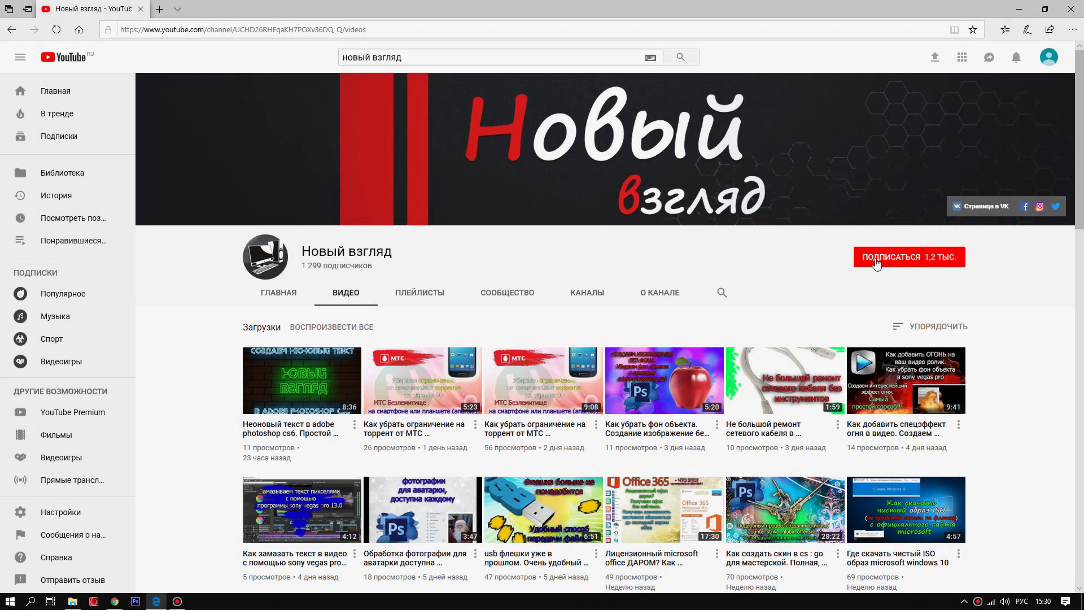
Subscribe to the Новый взгляд YouTube channel and turn on its notifications
{"action": "left_click", "coordinate": [889, 261]}
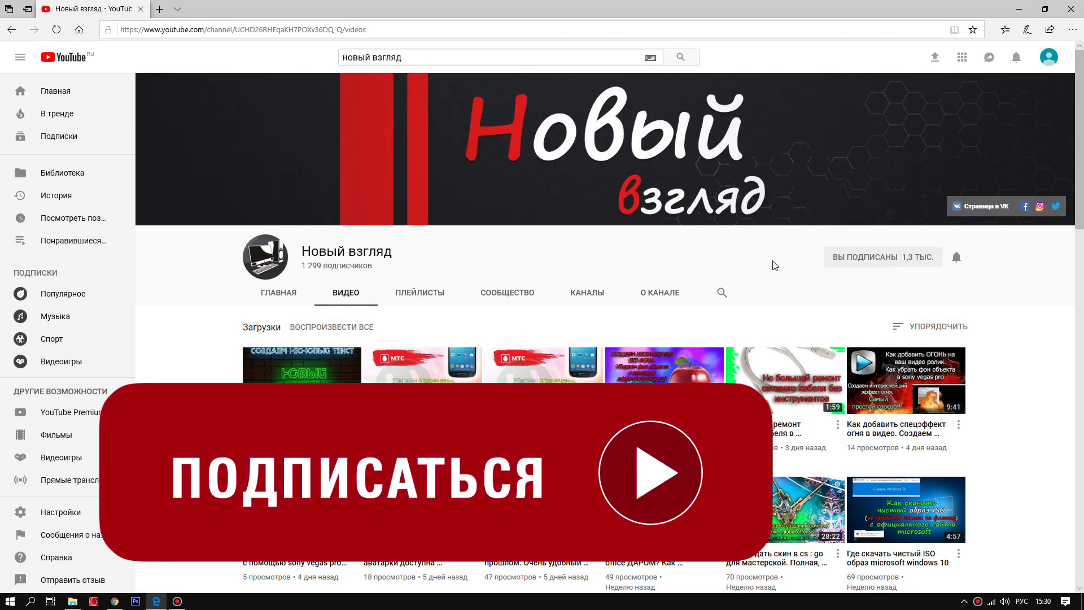
{"action": "left_click", "coordinate": [958, 259]}
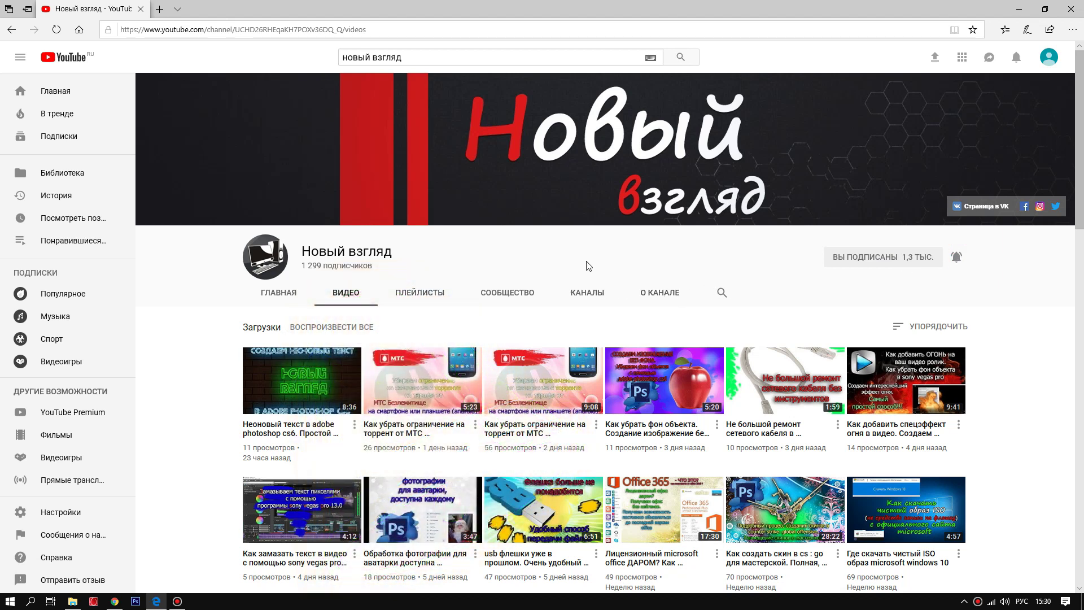
Look through the uploaded videos of the Новый взгляд channel
{"action": "scroll", "coordinate": [467, 321], "scroll_direction": "down", "scroll_amount": 2}
{"action": "scroll", "coordinate": [463, 311], "scroll_direction": "up", "scroll_amount": 2}
{"action": "scroll", "coordinate": [399, 322], "scroll_direction": "down", "scroll_amount": 2}
{"action": "scroll", "coordinate": [460, 389], "scroll_direction": "down", "scroll_amount": 2}
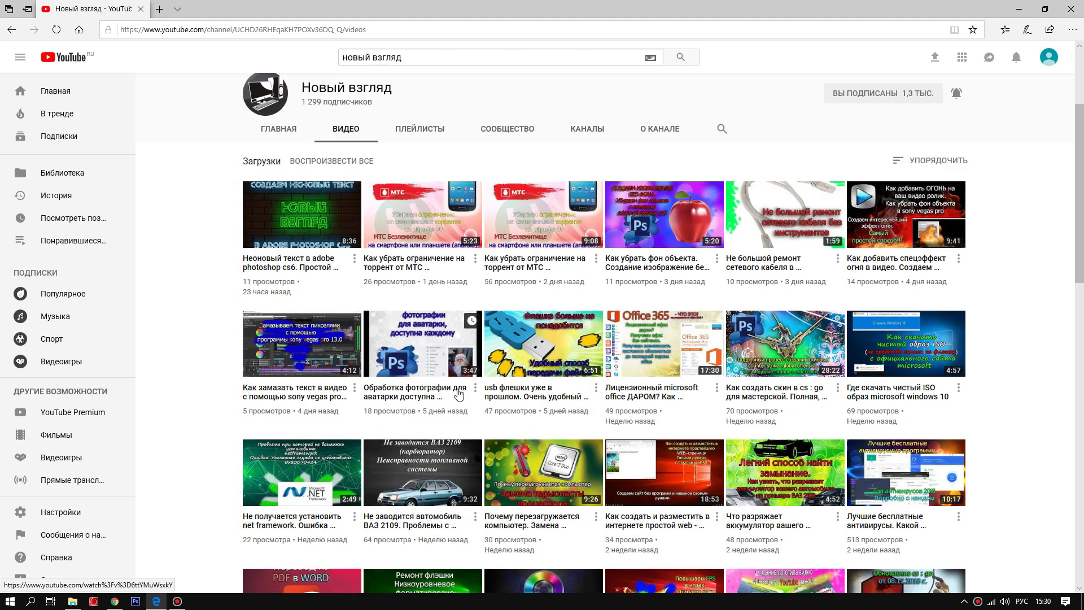
{"action": "scroll", "coordinate": [465, 406], "scroll_direction": "down", "scroll_amount": 2}
{"action": "scroll", "coordinate": [466, 408], "scroll_direction": "up", "scroll_amount": 2}
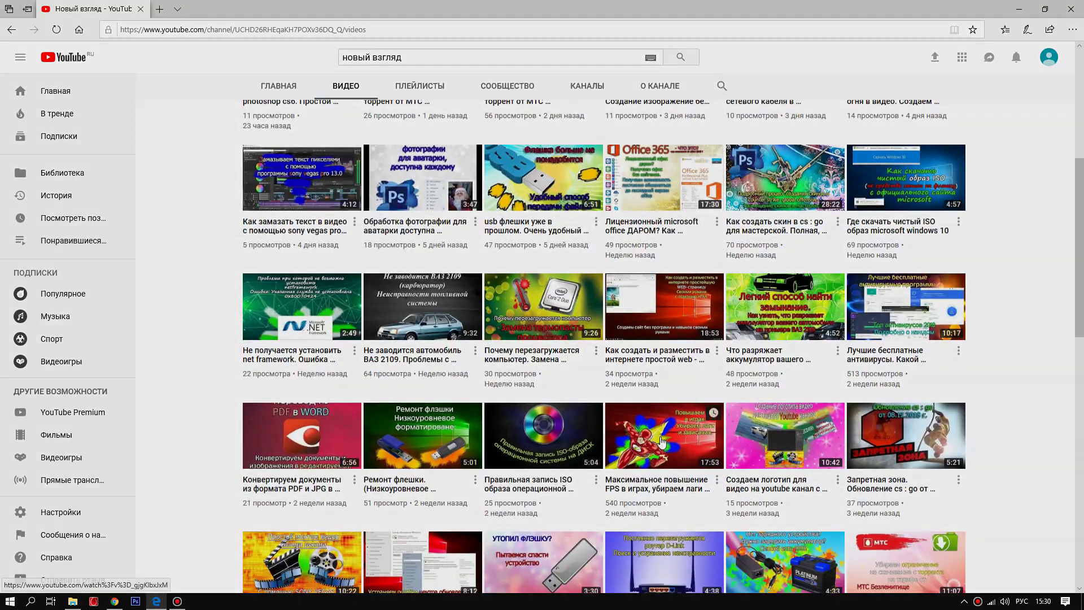